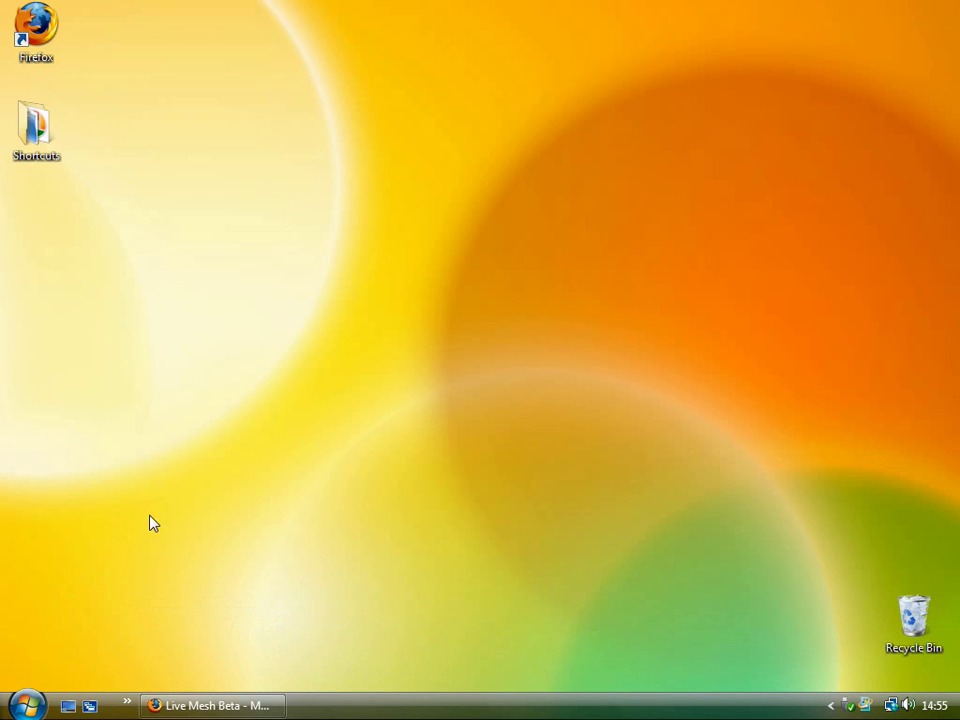
Step: Restore the minimized 'Live Mesh Beta' Firefox window from the taskbar
click(250, 703)
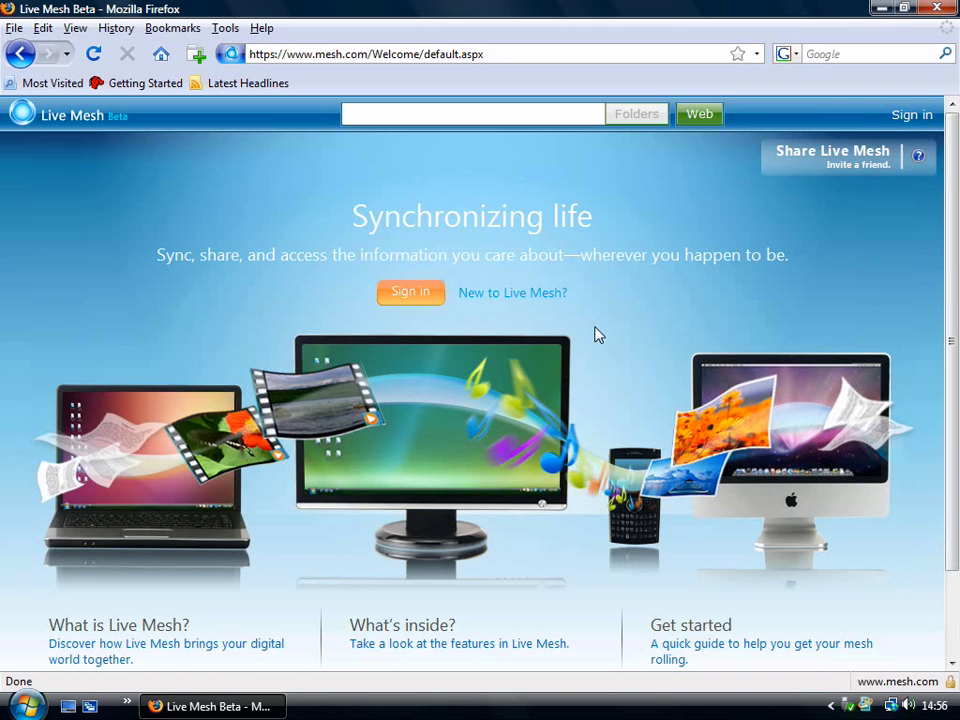
Step: Begin signing in from the Live Mesh welcome page
click(415, 300)
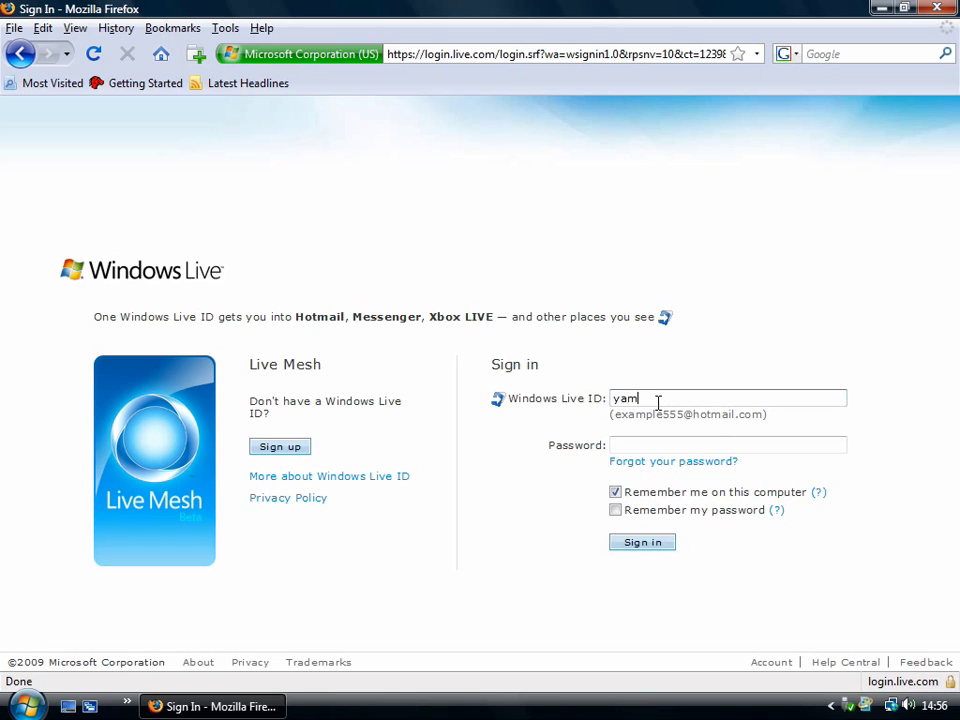
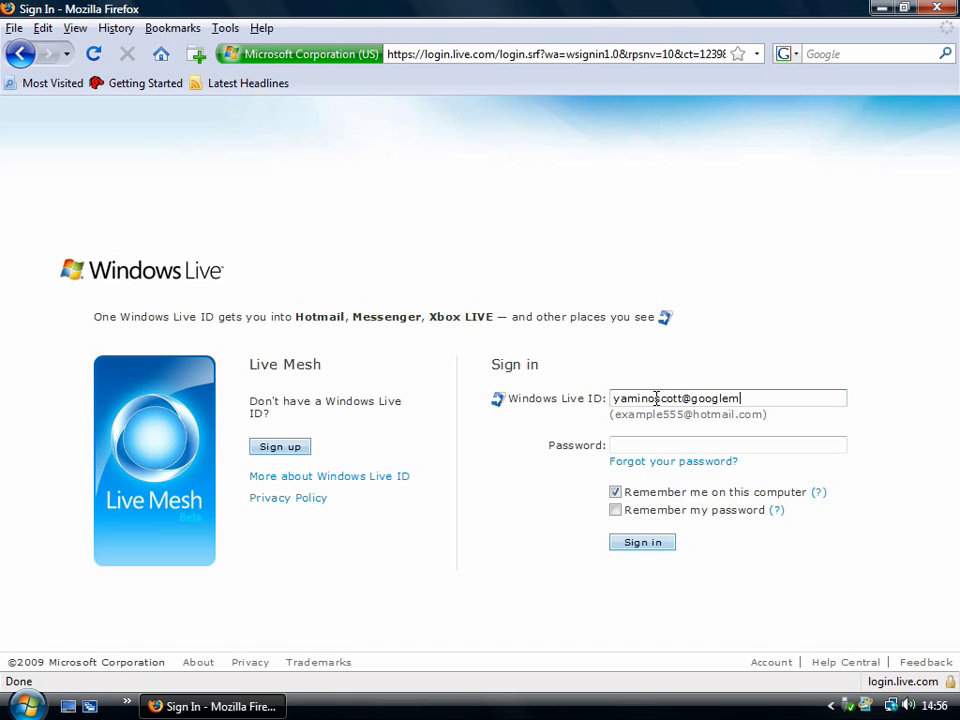
Step: Sign in with the Windows Live ID and account password, with 'Remember my password' ticked
click(643, 441)
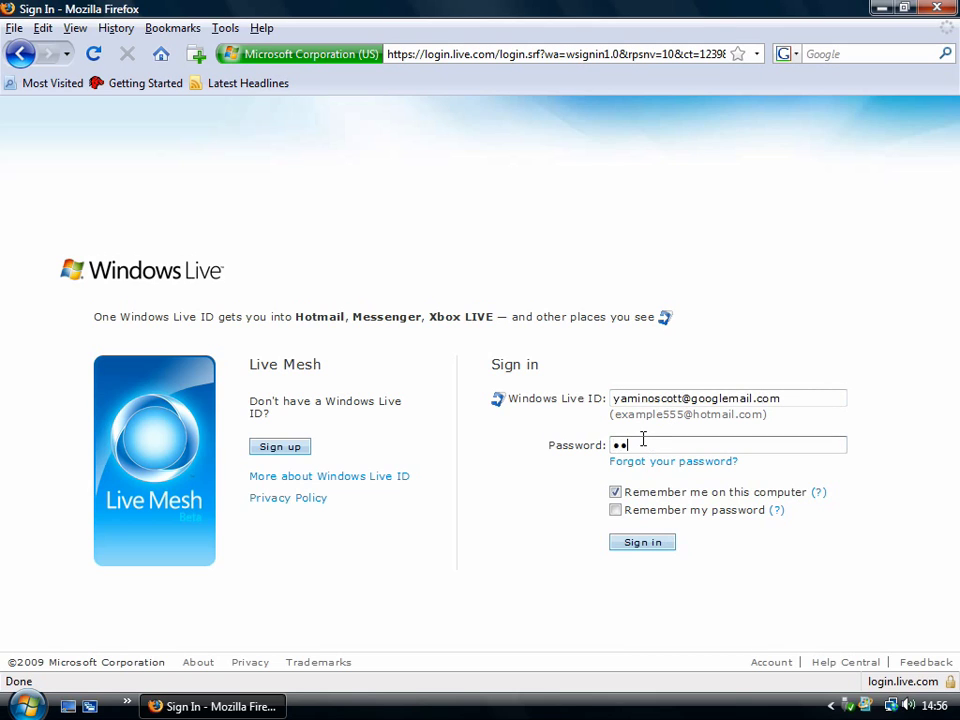
text(•)
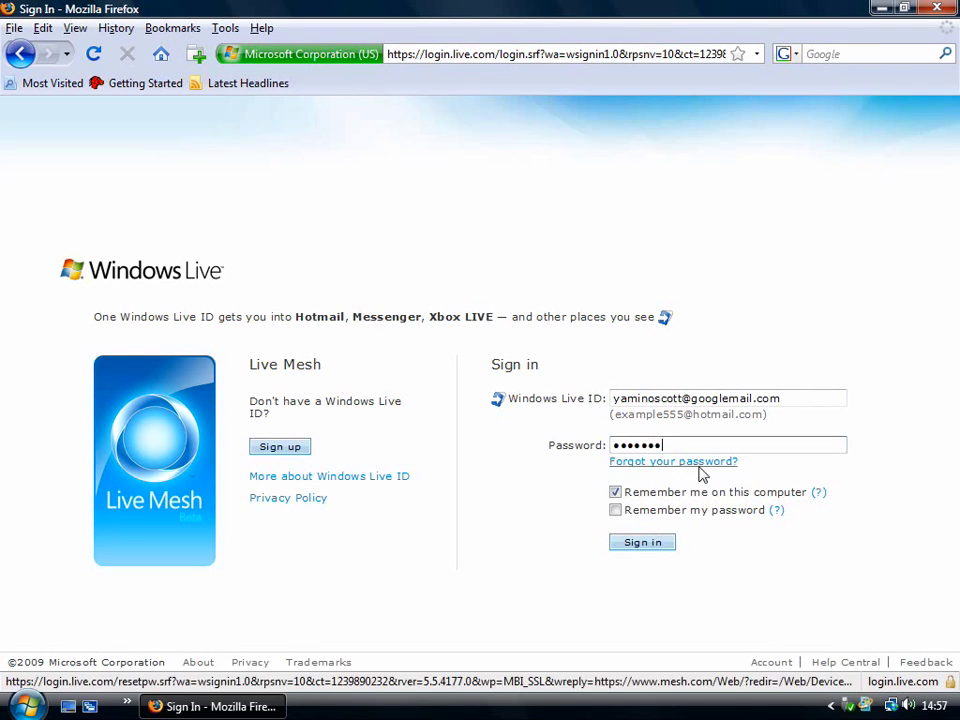
click(615, 510)
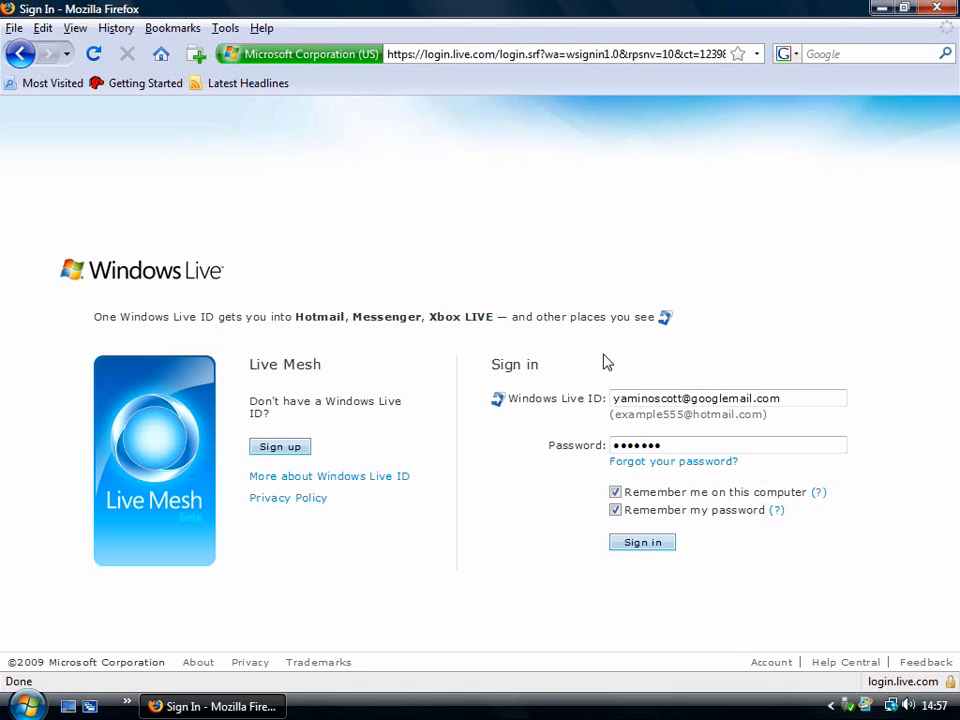
click(638, 548)
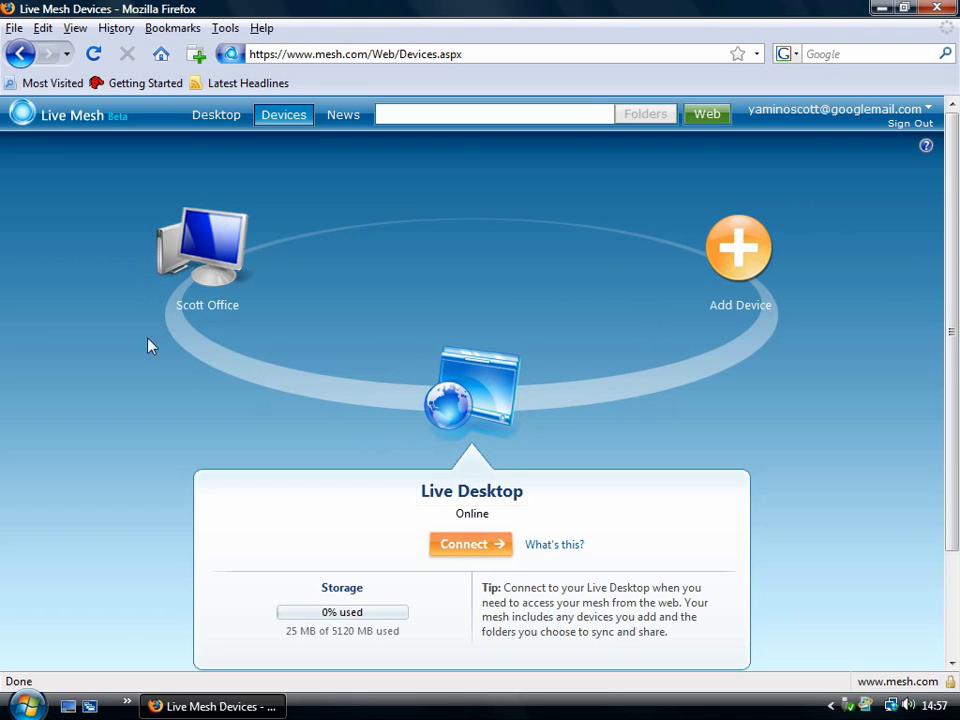
Step: Check the Scott Office device's sync status, then connect to the Live Desktop
click(162, 196)
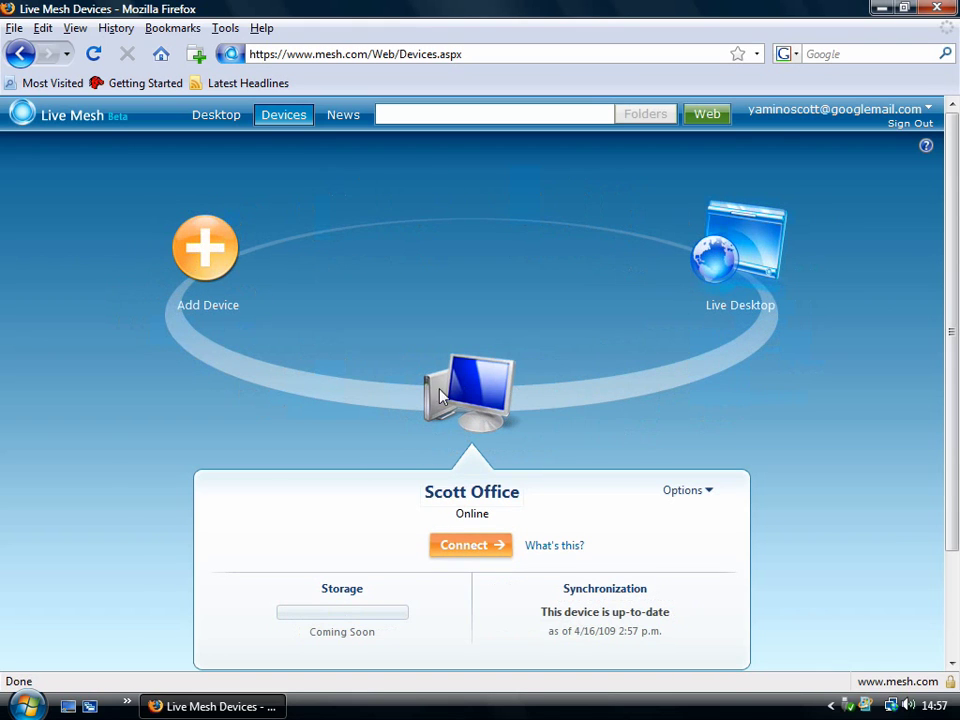
click(757, 312)
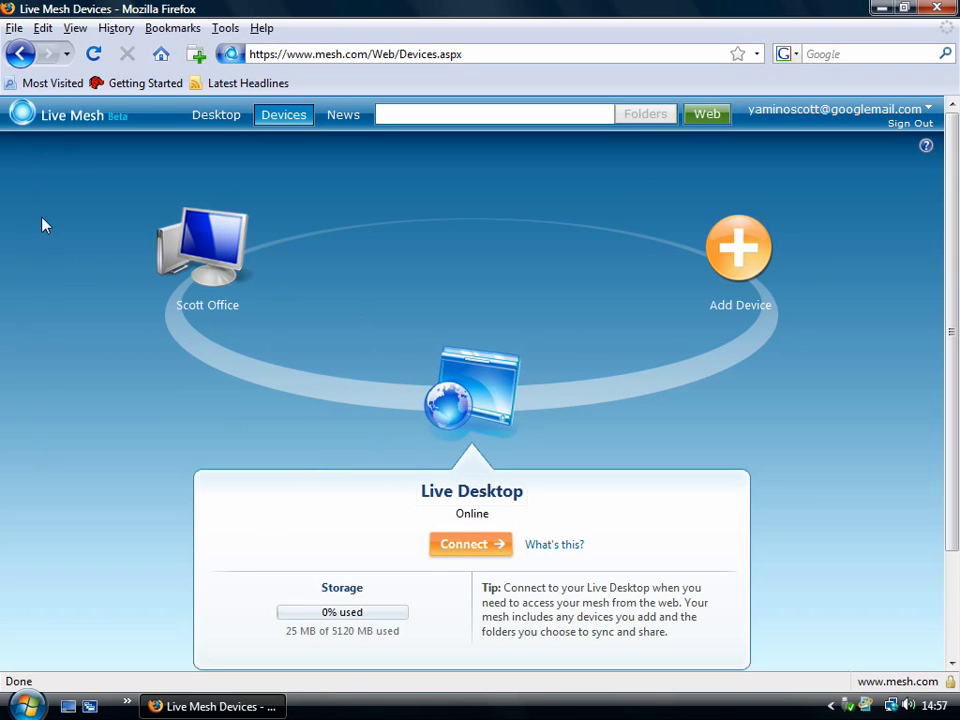
click(477, 553)
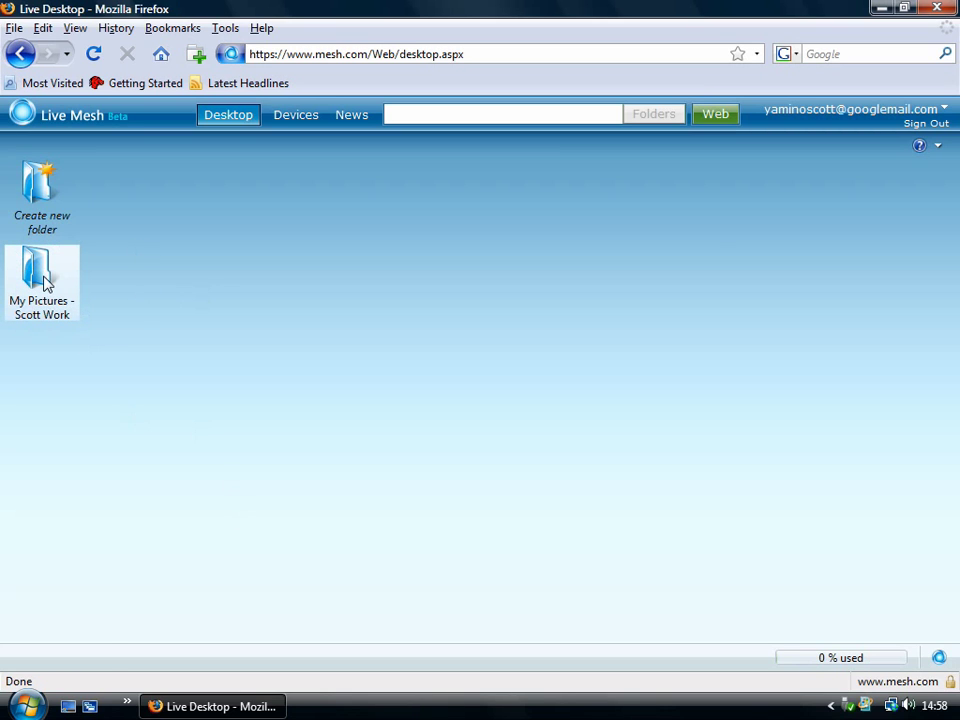
Step: Open the 'My Pictures - Scott Work' folder, review its 8 items, and close it
double_click(70, 300)
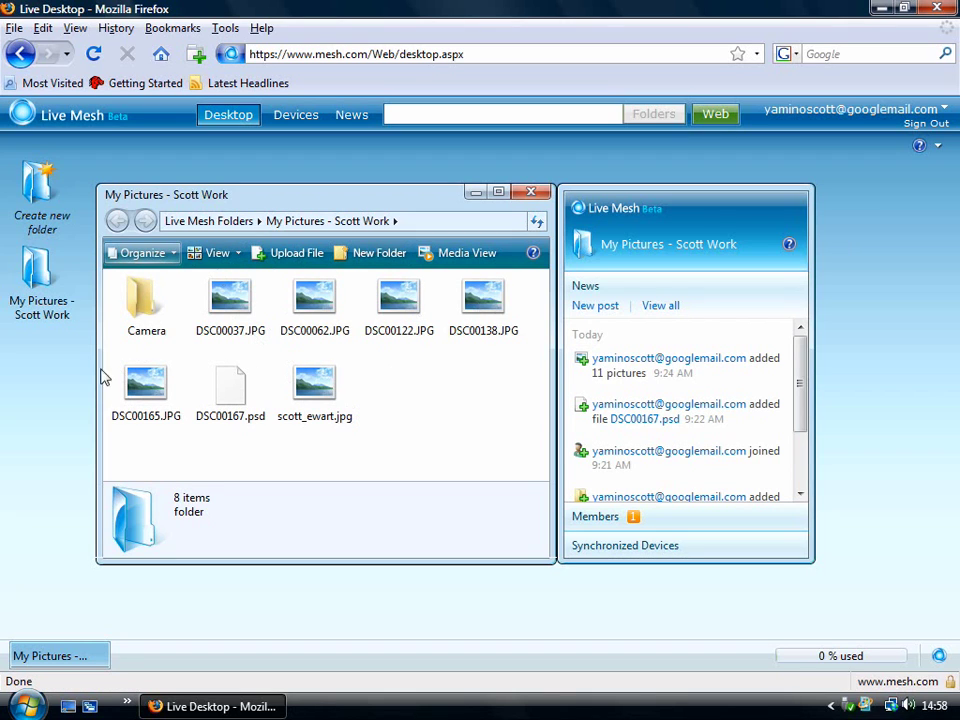
click(533, 194)
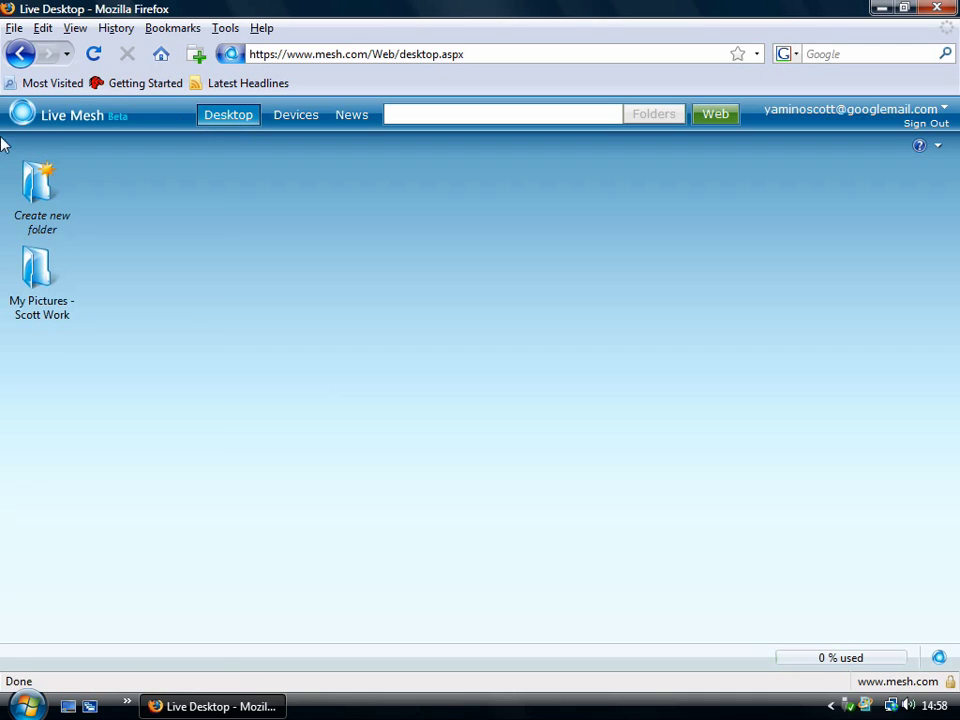
Step: From the Devices page, start adding a device and choose 'Windows XP, Vista - 32bit'
click(285, 122)
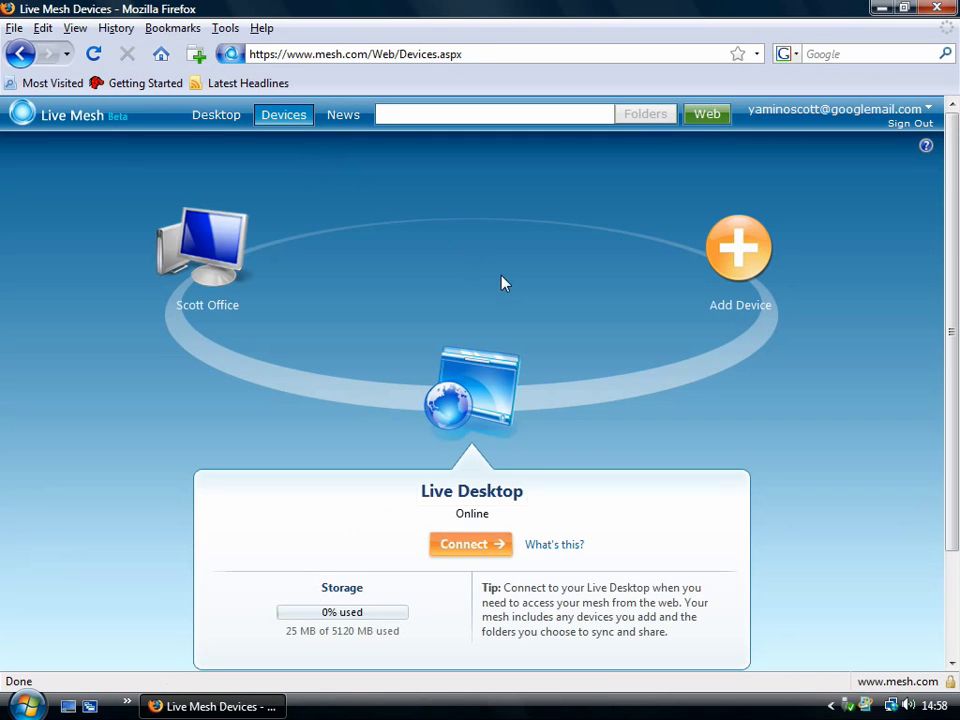
click(740, 247)
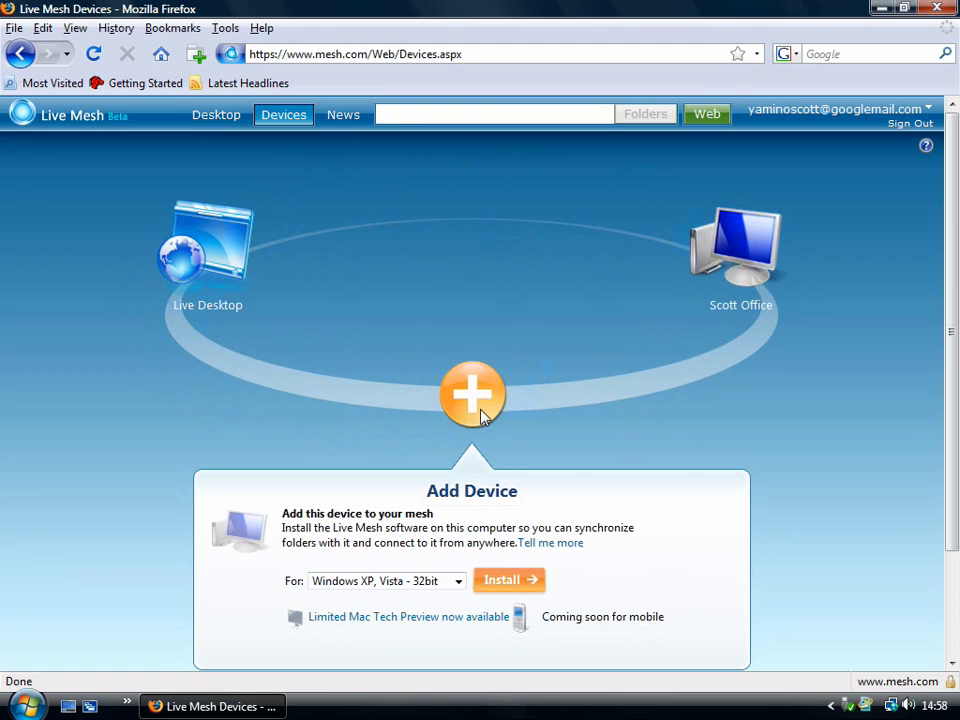
scroll(320, 400, down, 2)
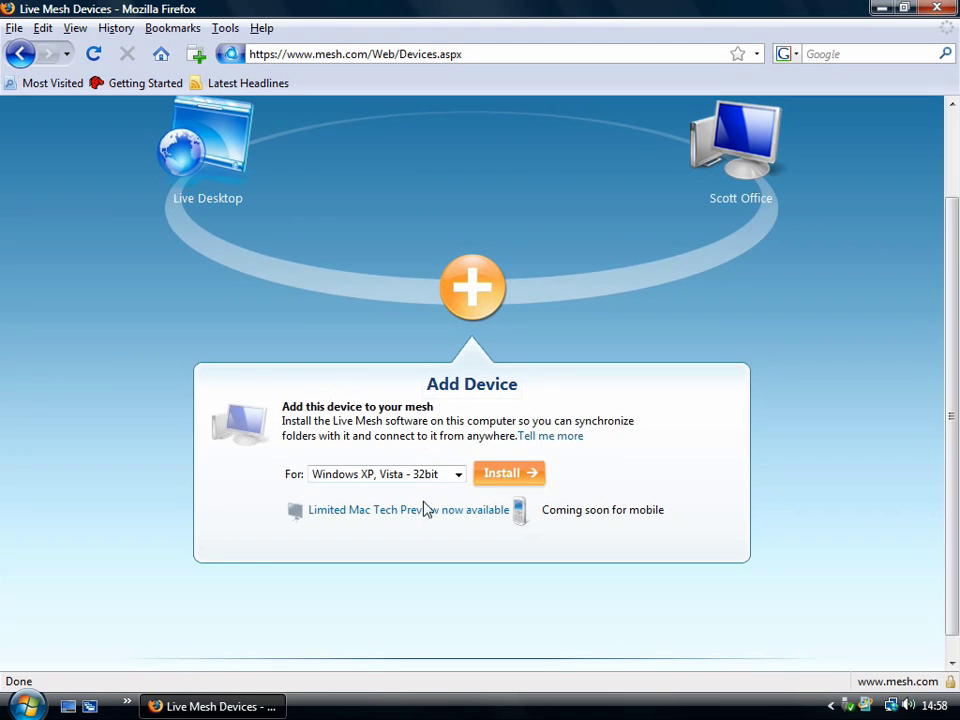
click(458, 477)
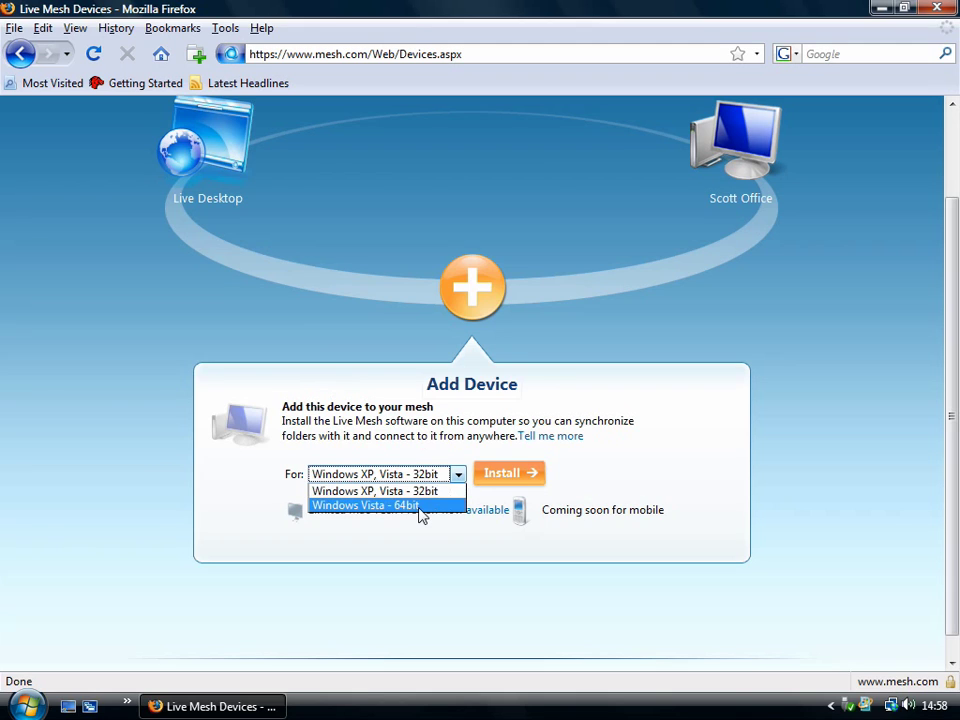
click(416, 493)
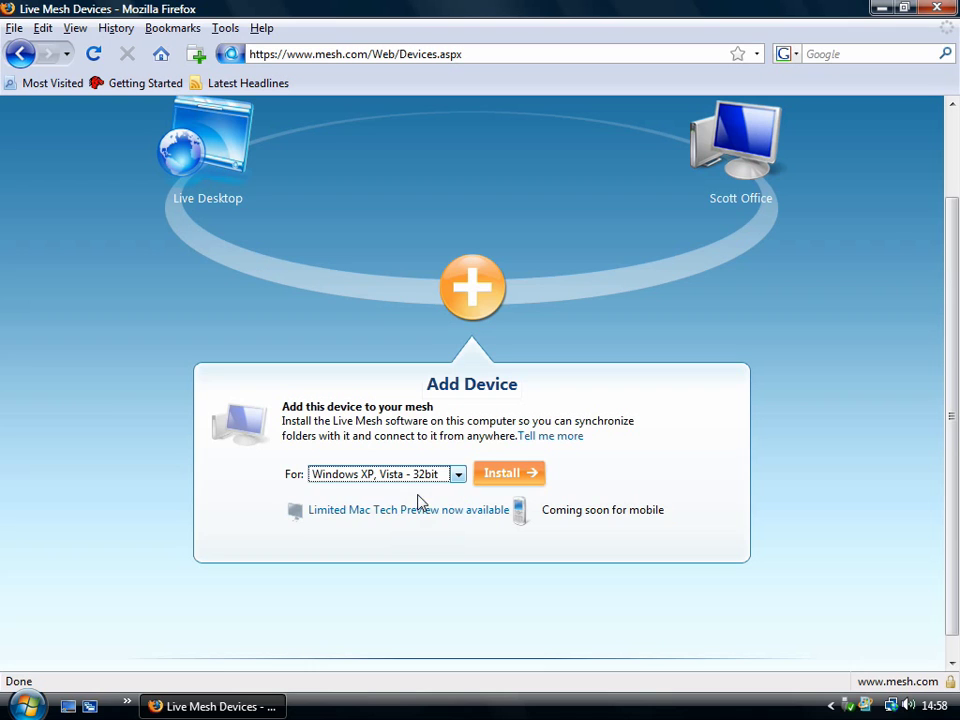
Step: Save LiveMesh.exe, run it from the Downloads list past the warnings, then close Downloads
click(508, 478)
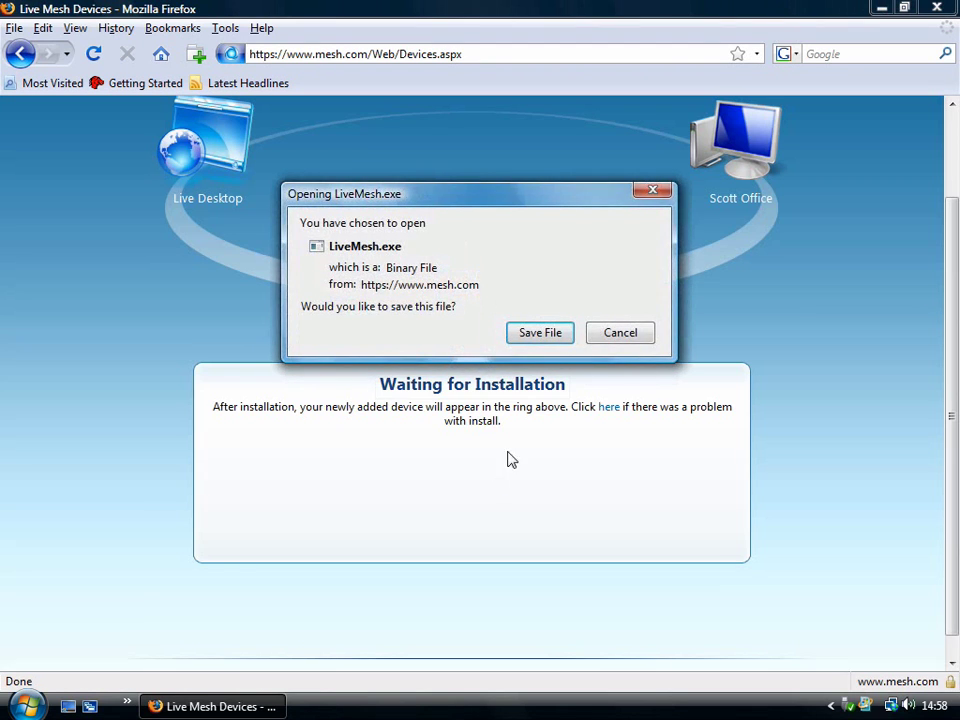
click(544, 335)
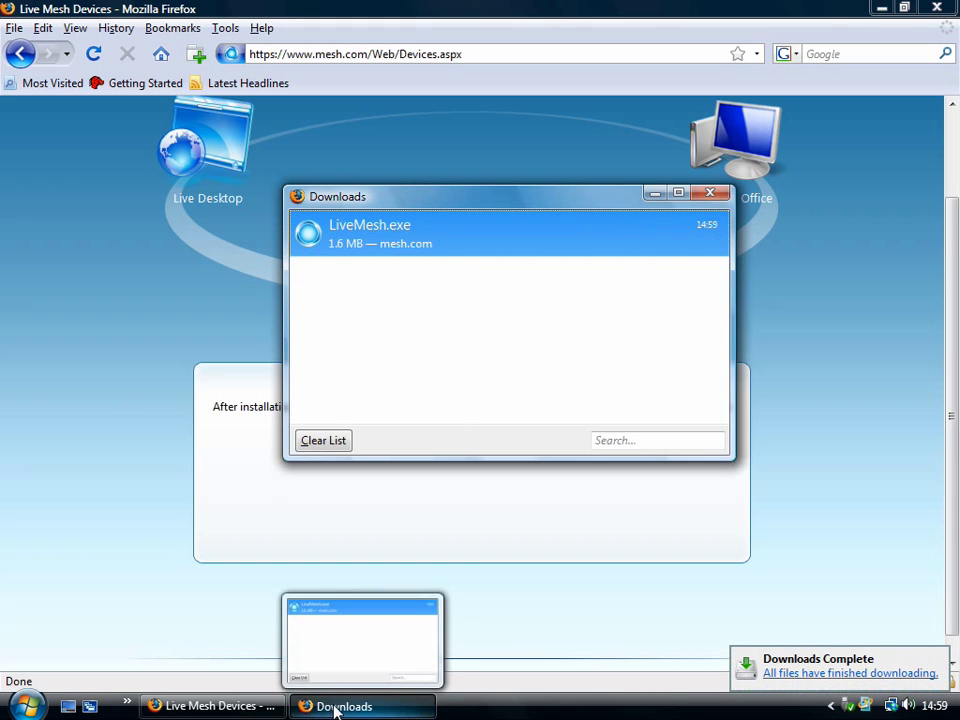
right_click(385, 234)
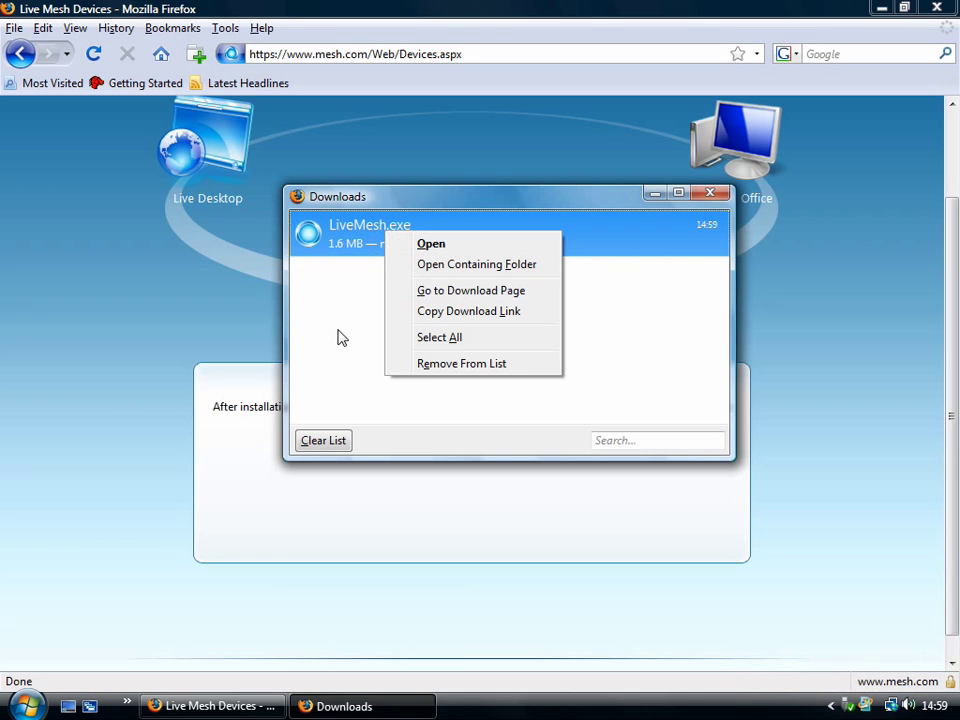
key(o)
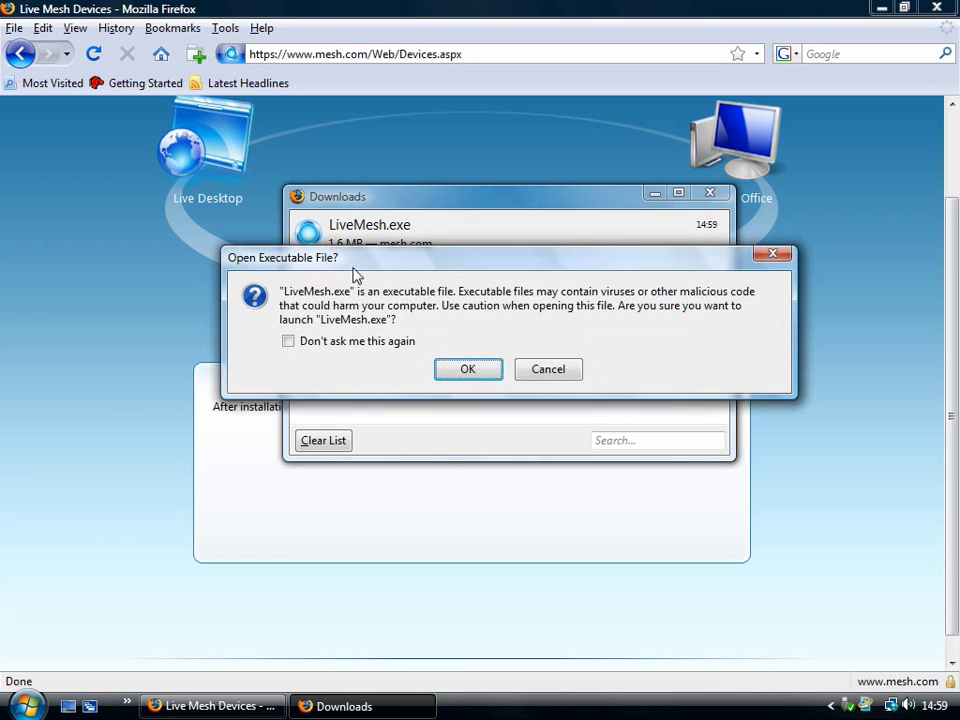
click(467, 369)
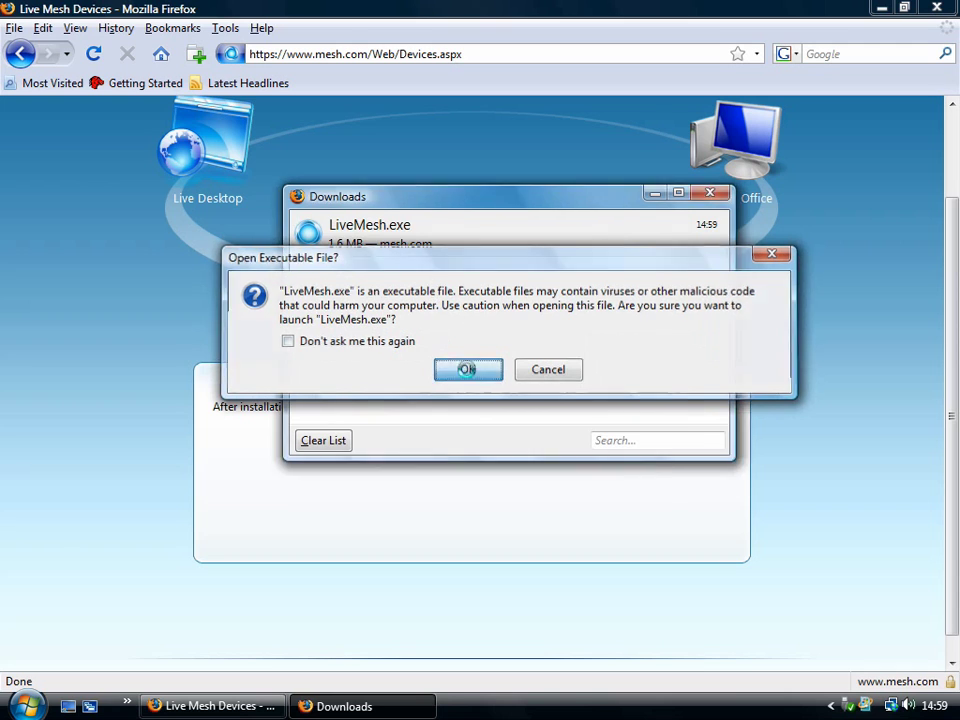
click(530, 368)
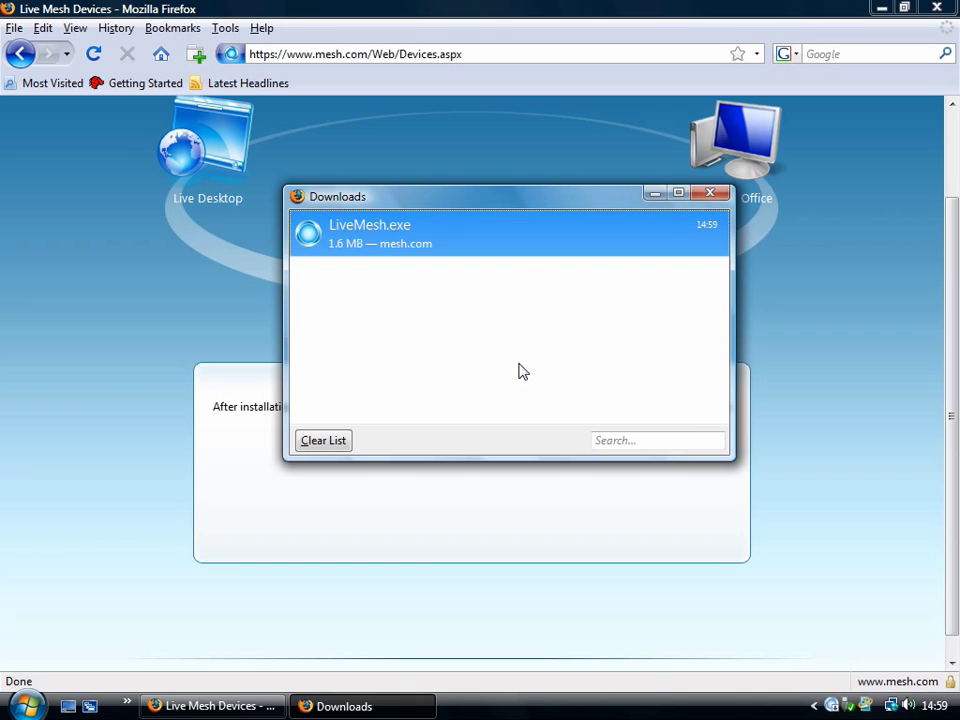
click(709, 193)
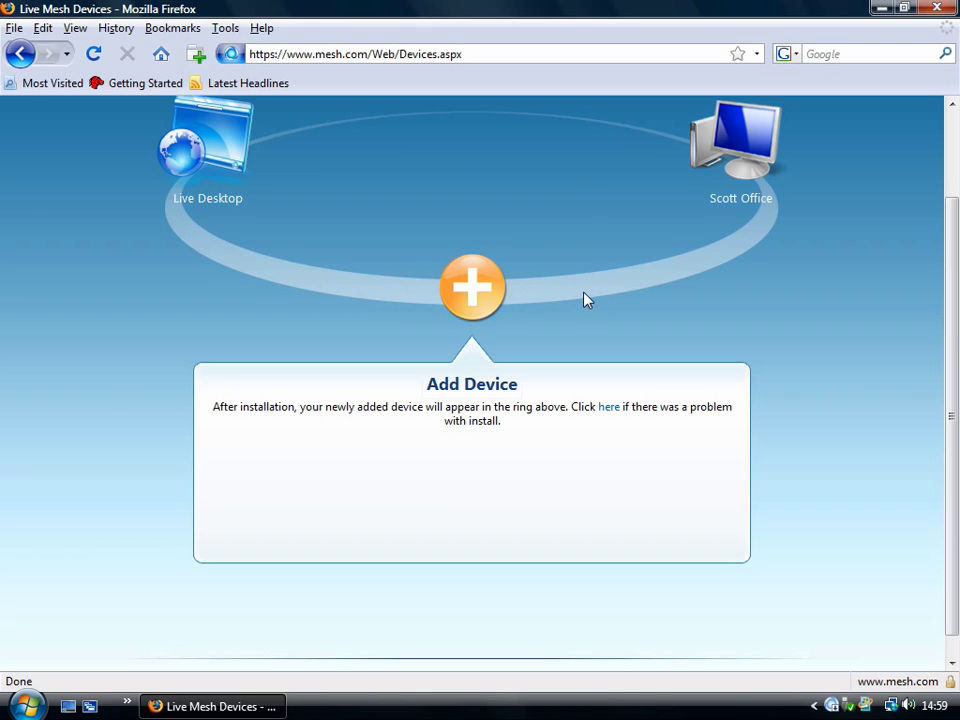
Step: Bring the Live Desktop to the front of the device ring and connect to it
scroll(586, 300, up, 2)
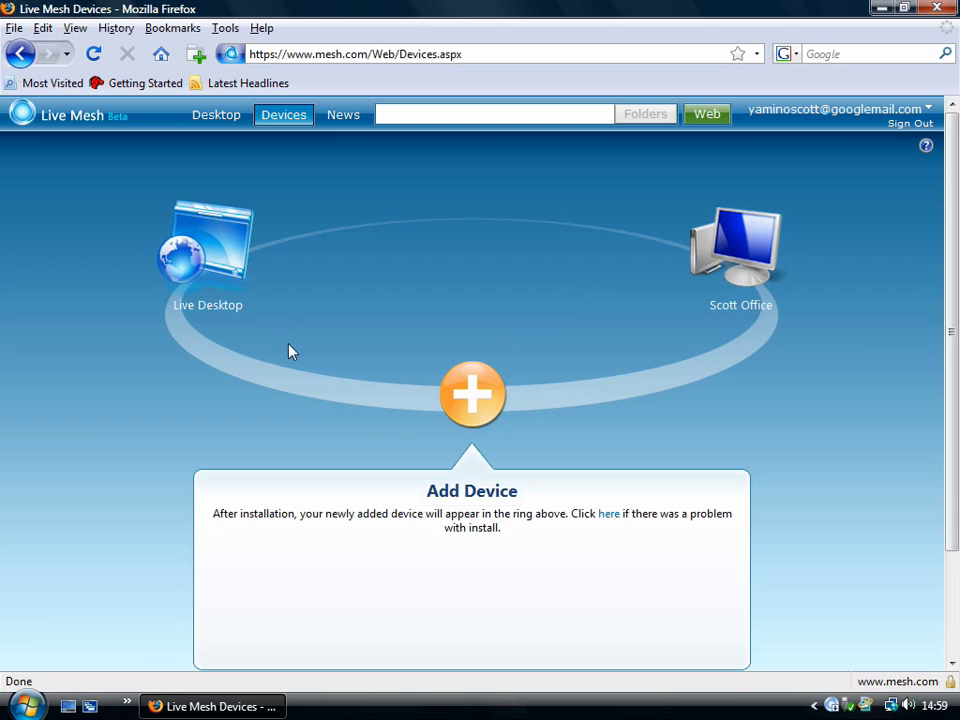
scroll(580, 391, down, 1)
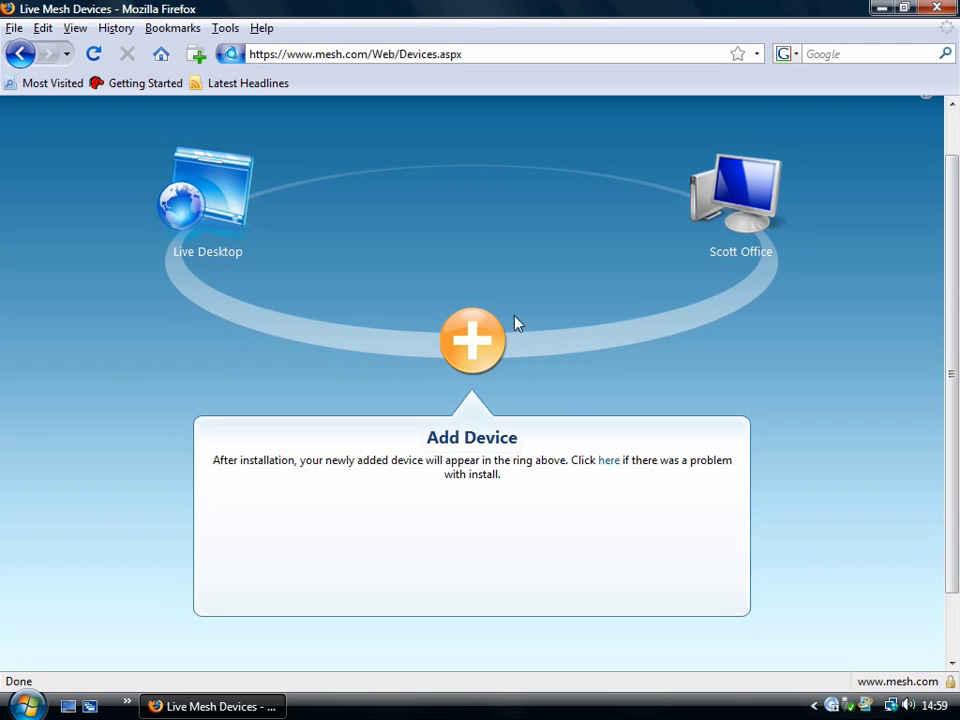
click(195, 205)
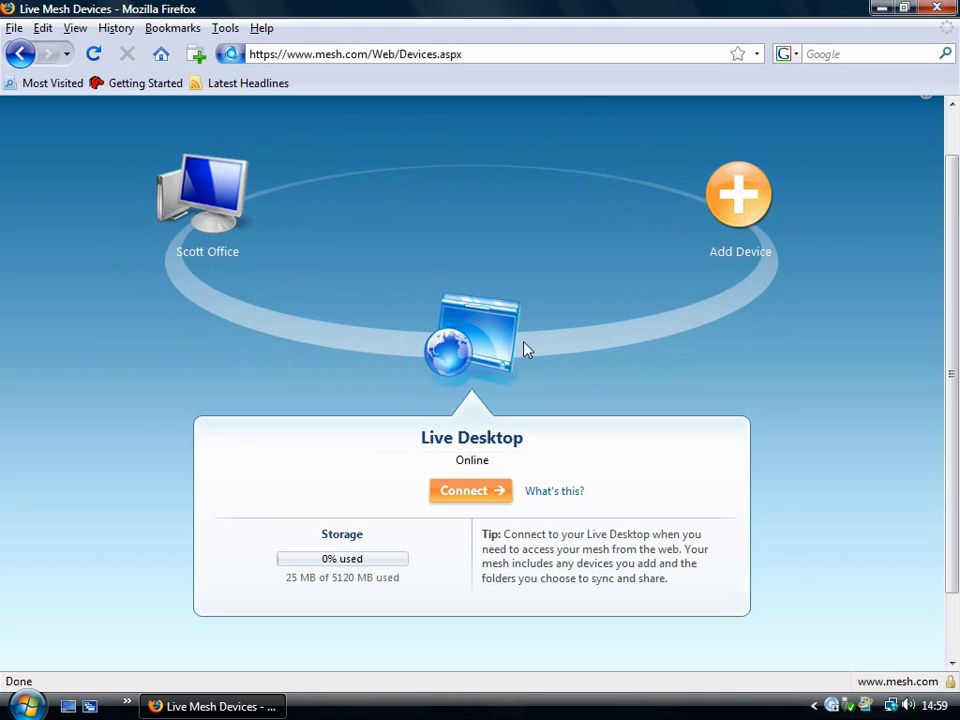
click(469, 500)
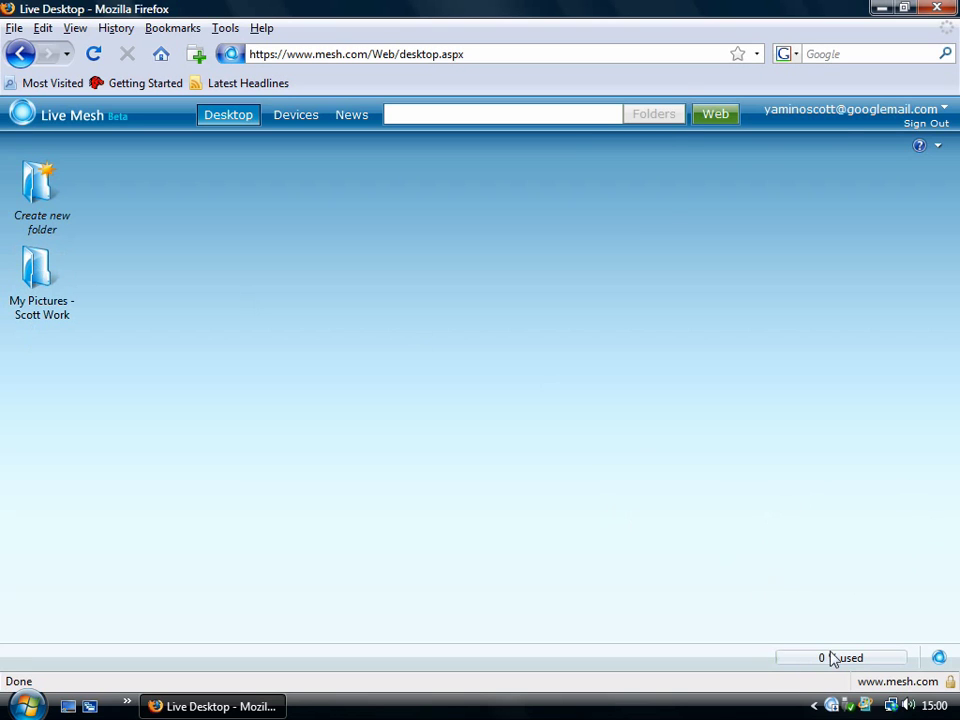
Step: Check Live Mesh status from the taskbar notification icon while the Live Desktop loads
click(938, 657)
click(938, 657)
Step: Open the 'My Pictures - Scott Work' folder and reposition its window on the Live Desktop
double_click(48, 283)
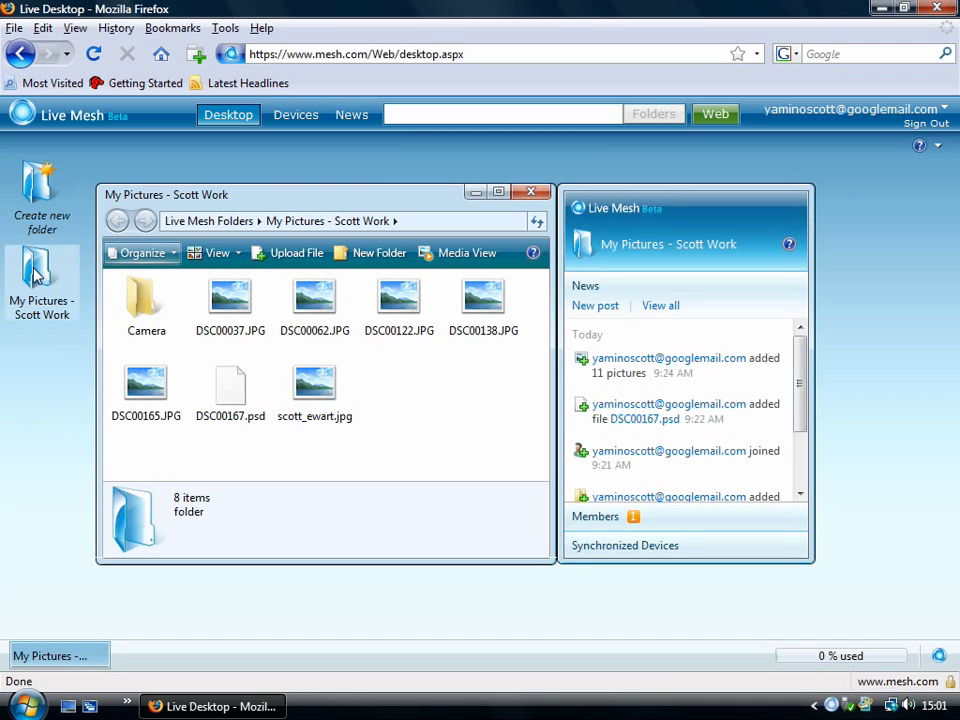
drag(360, 201, 392, 222)
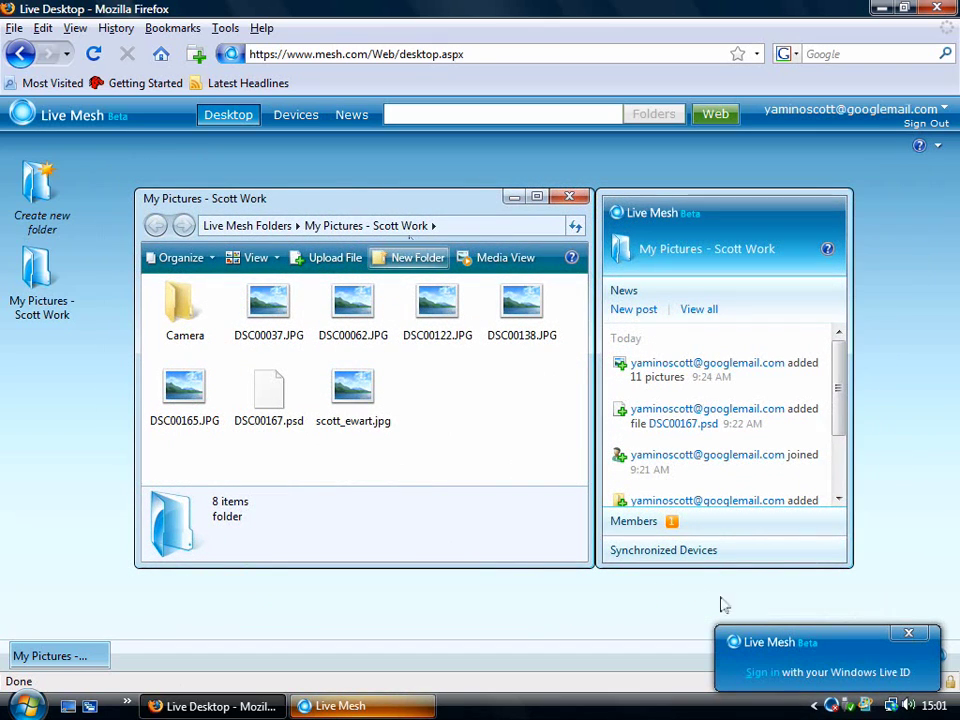
drag(371, 201, 364, 212)
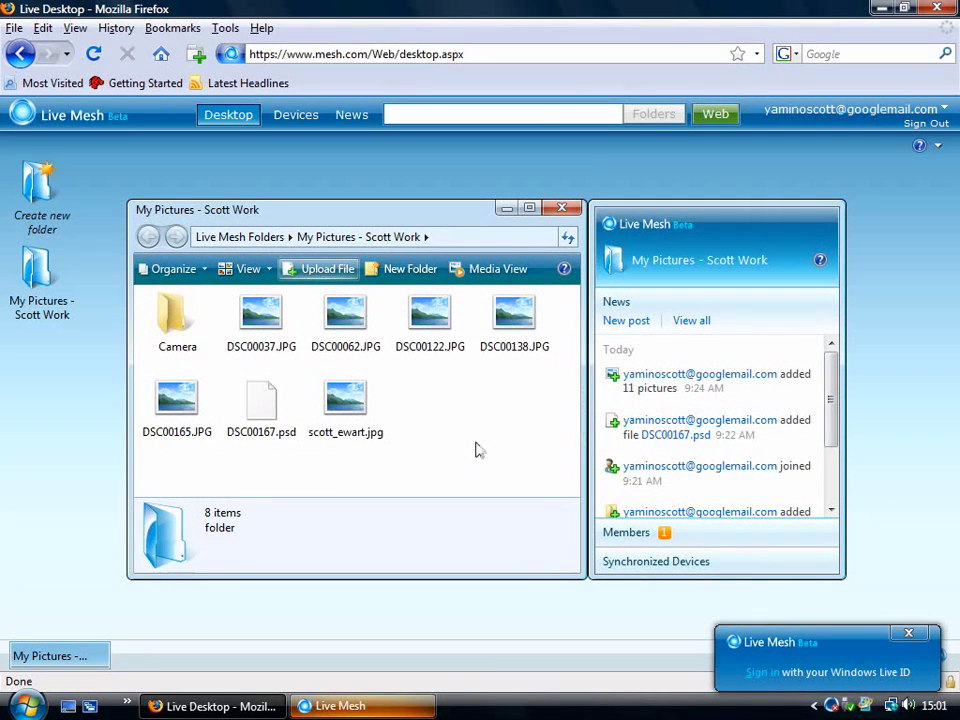
Step: Preview details of DSC00037.JPG and DSC00062.JPG, view DSC00062's actions, then clear the selection
click(260, 330)
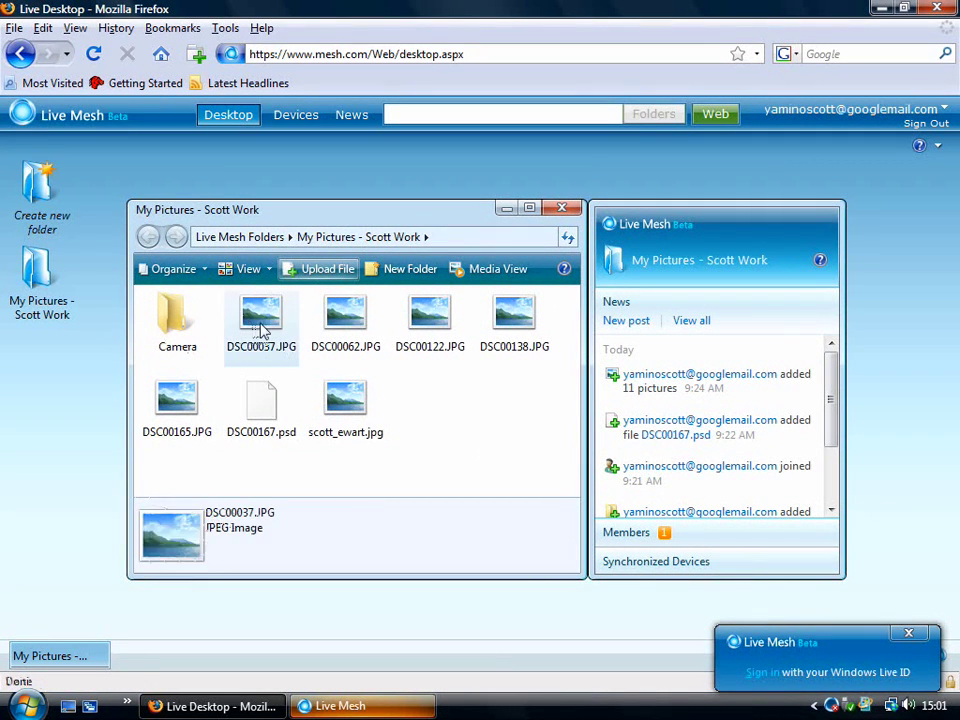
click(362, 324)
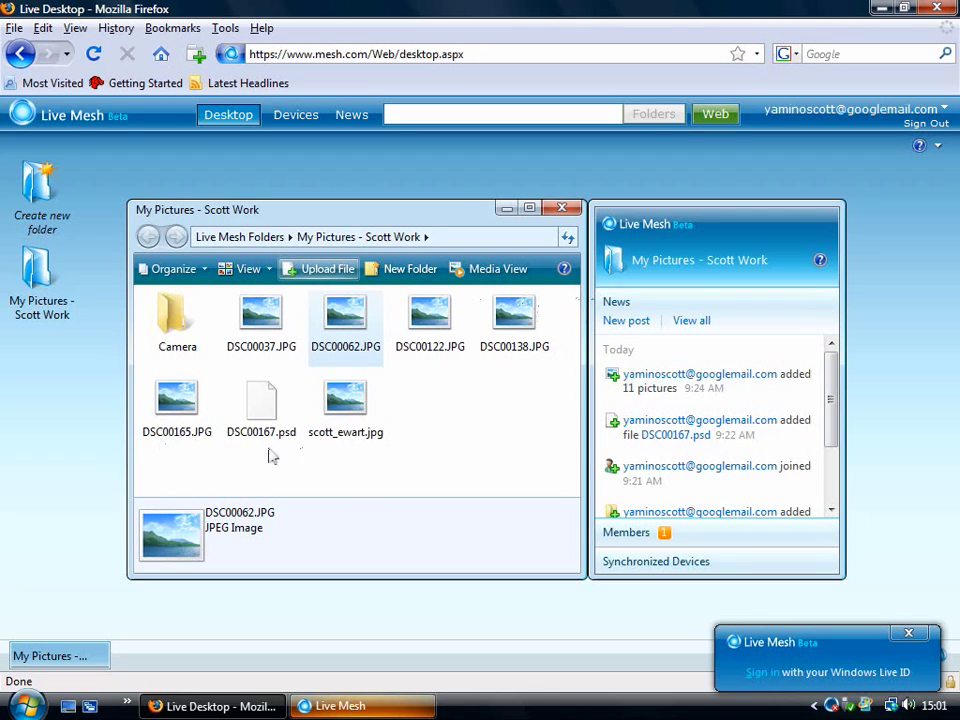
right_click(350, 324)
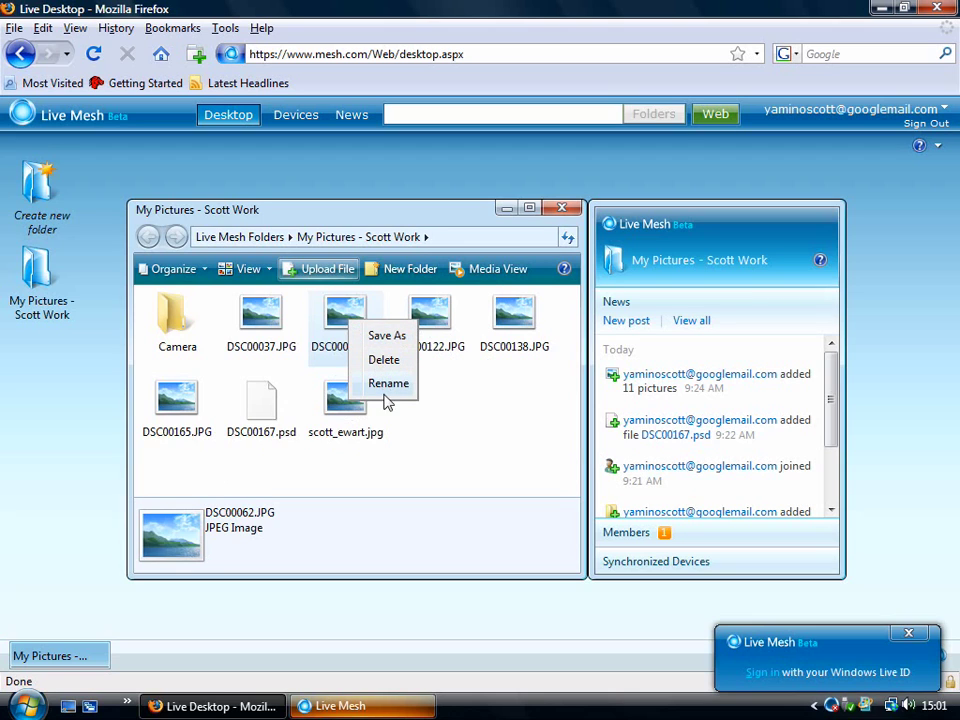
click(508, 438)
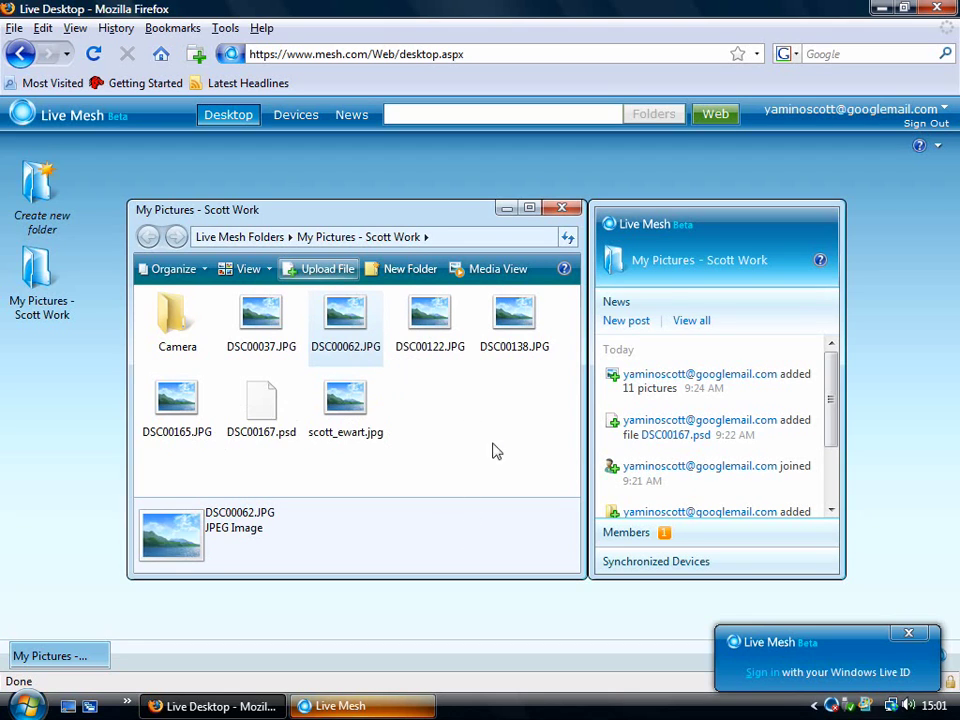
click(455, 390)
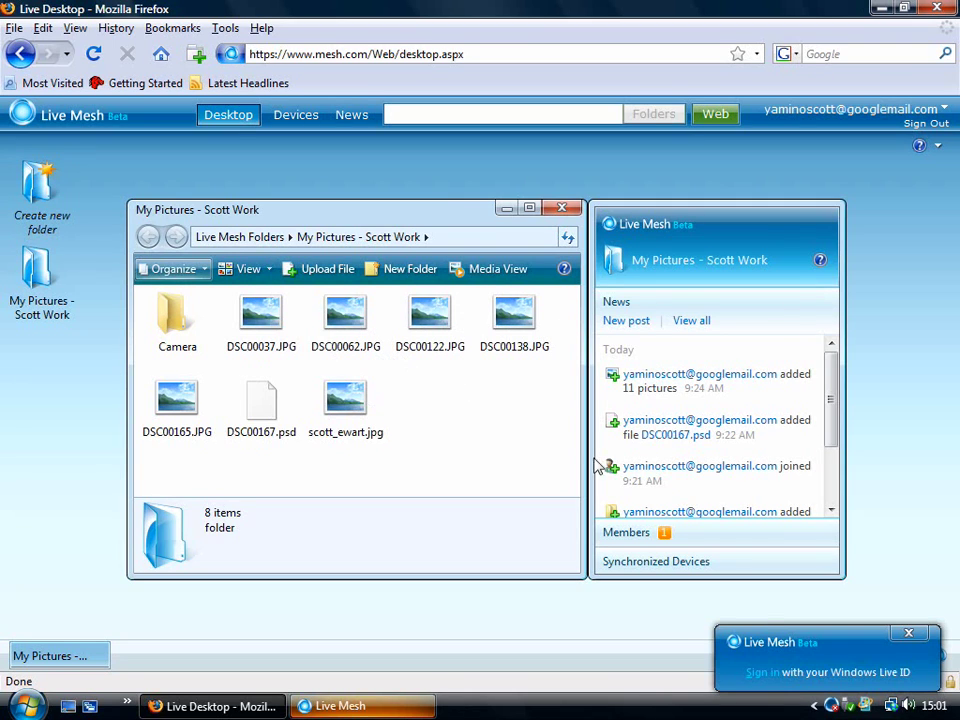
Step: Sign in to Live Mesh with the account's Windows Live ID and password, remembering both
click(760, 673)
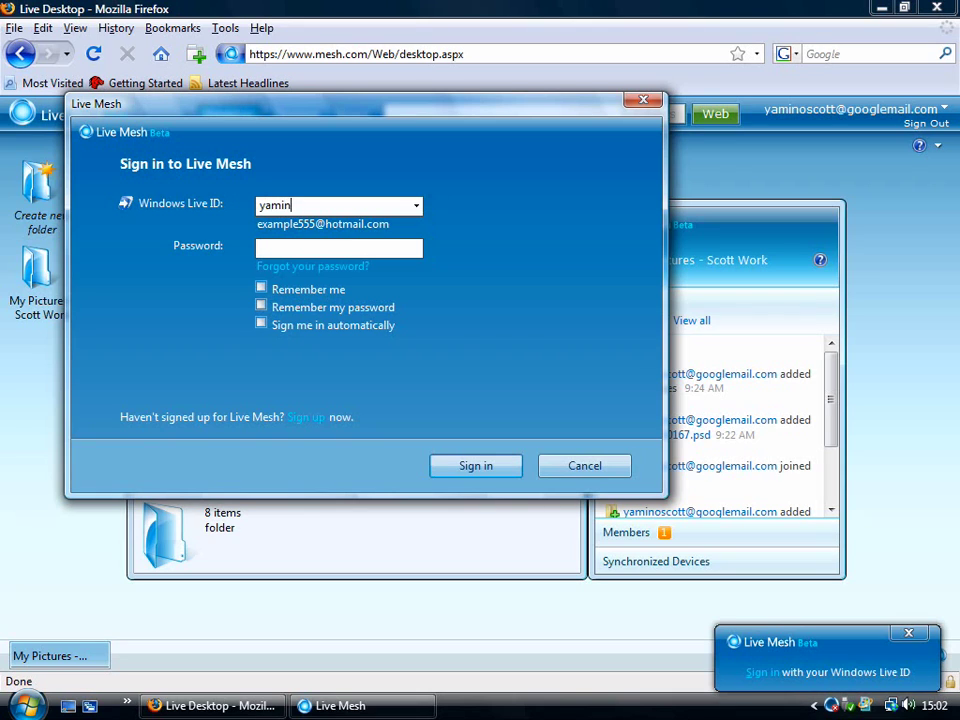
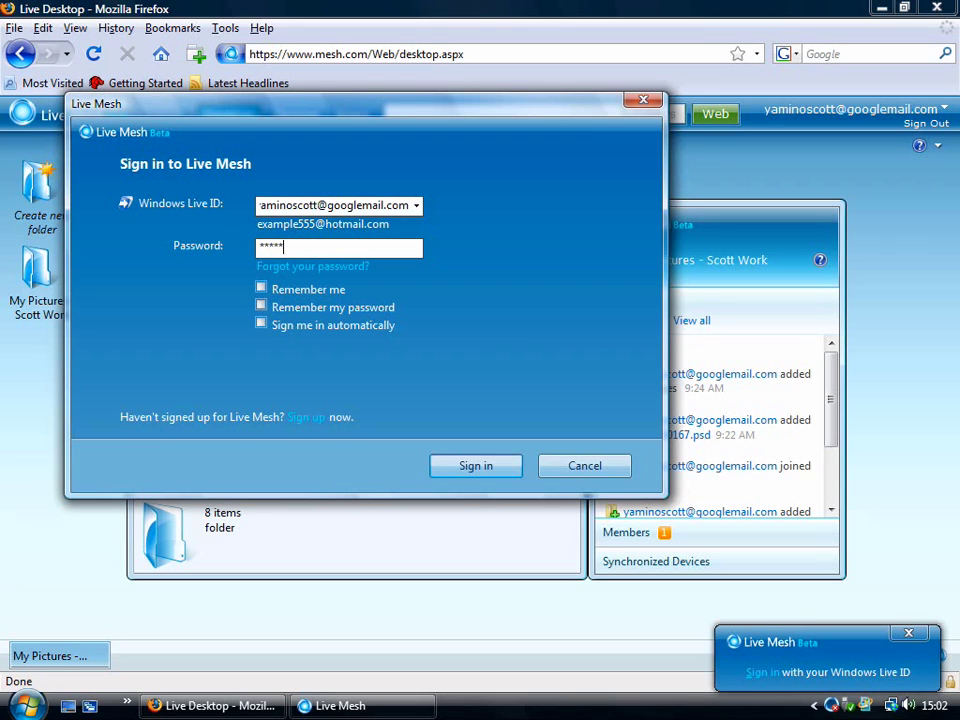
click(261, 289)
click(261, 307)
click(476, 467)
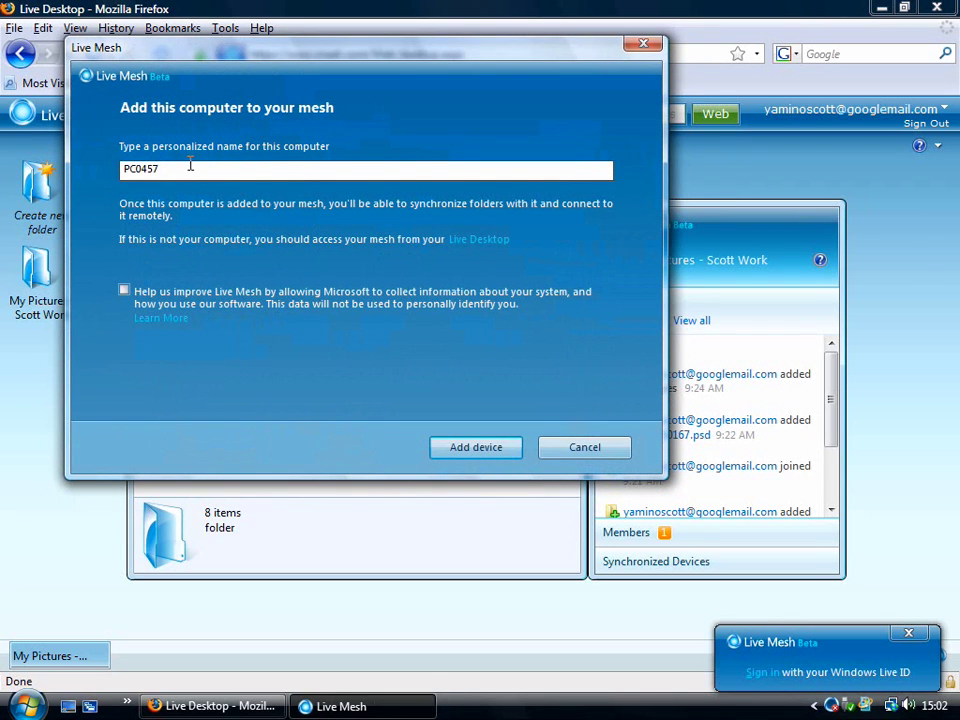
Step: Replace the default name PC0457 with the Video Studio computer name and add it to the mesh
double_click(140, 167)
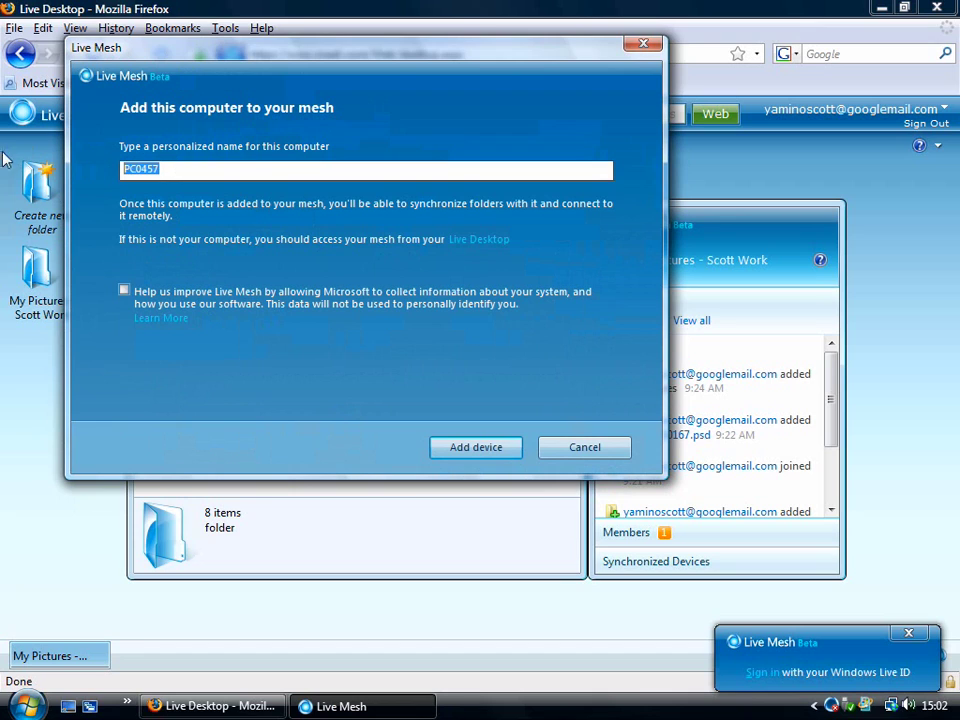
text(Scott - Video Studio)
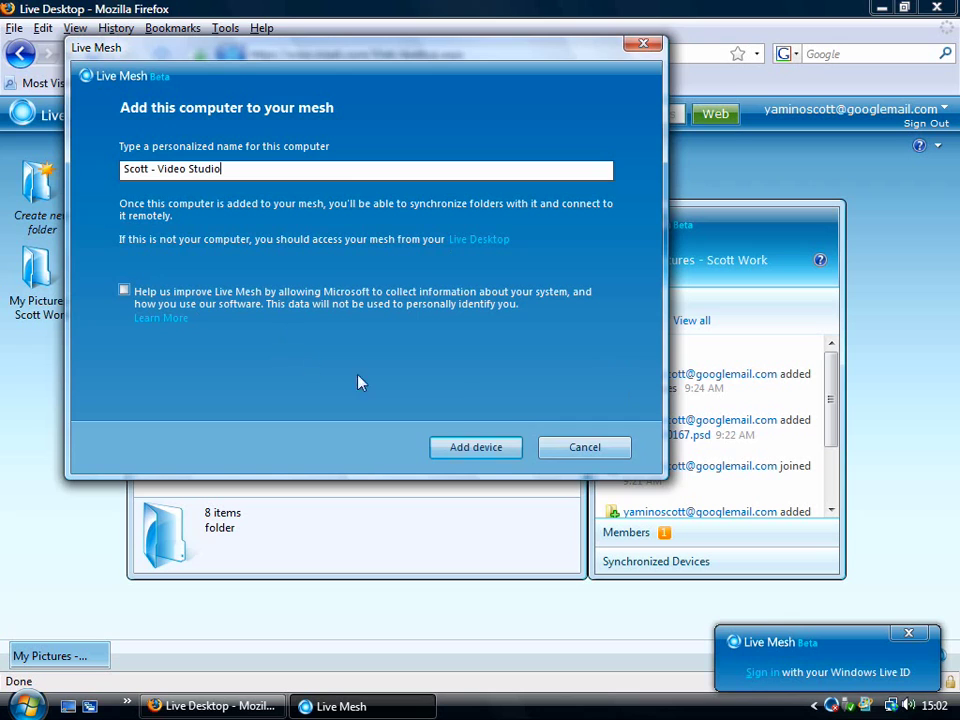
click(495, 450)
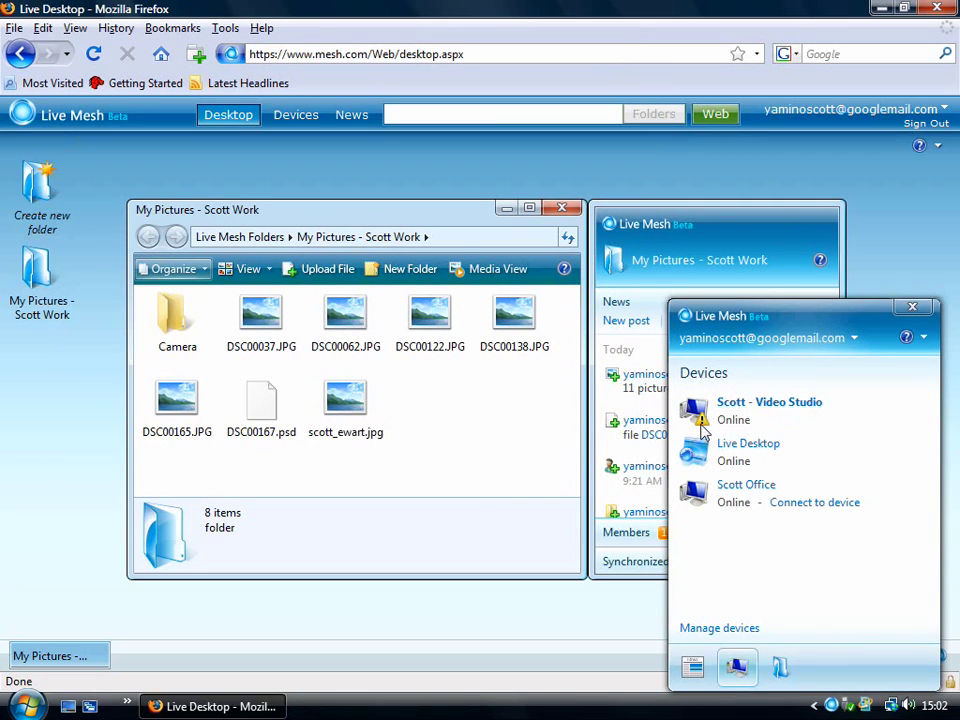
Step: Check the Devices panel: Video Studio computer, Live Desktop and office computer all listed Online
mouse_move(726, 503)
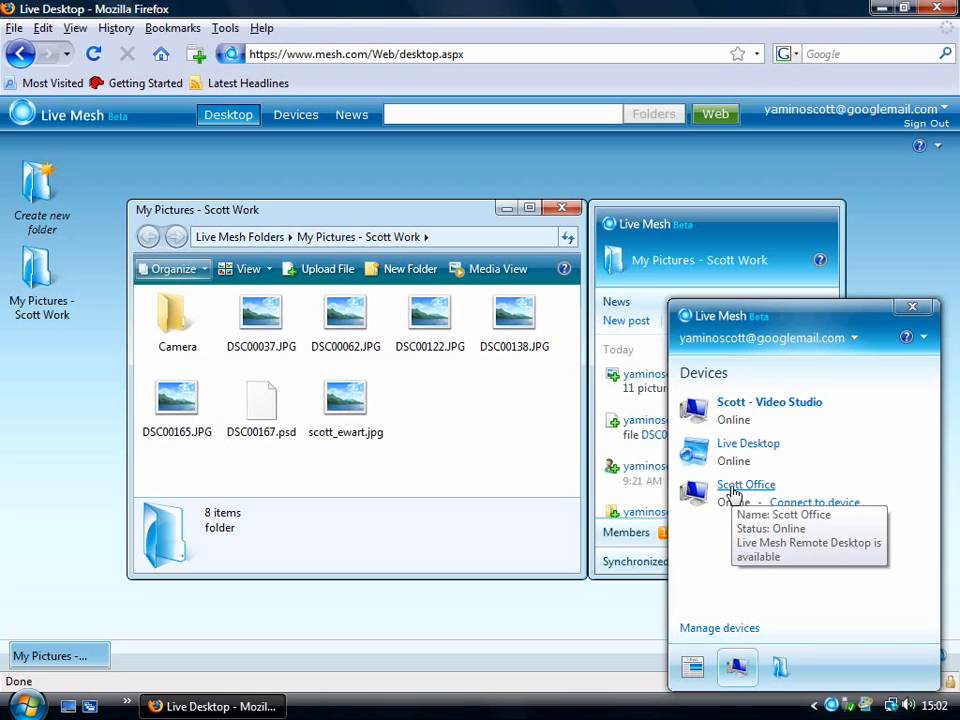
mouse_move(762, 409)
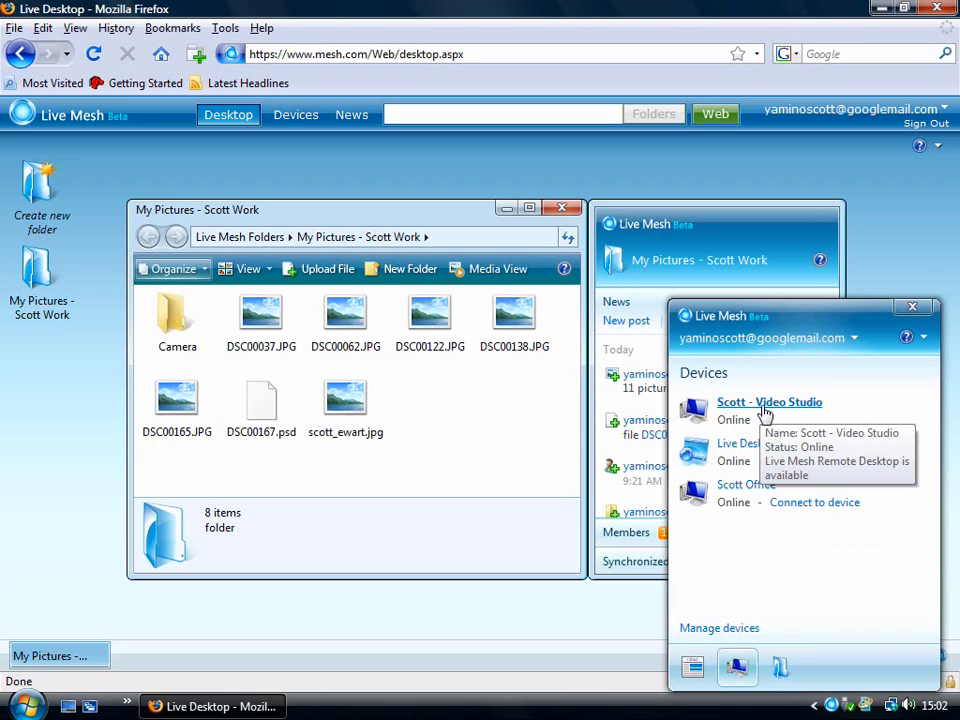
Step: Connect by remote desktop to the office computer and unlock it to see its Firefox window
click(824, 507)
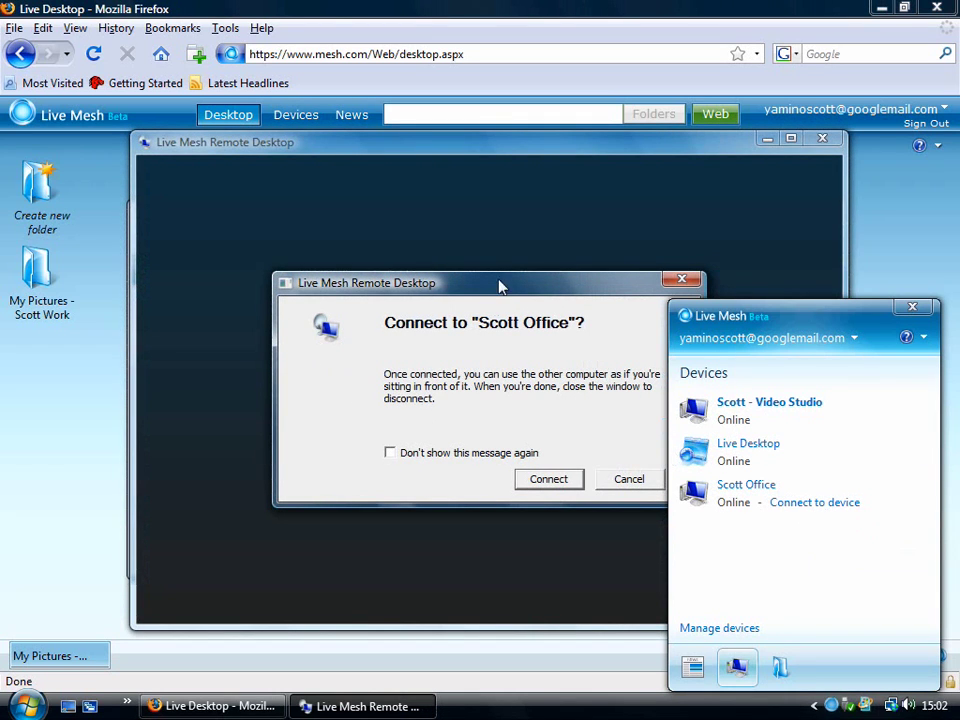
drag(540, 285, 463, 244)
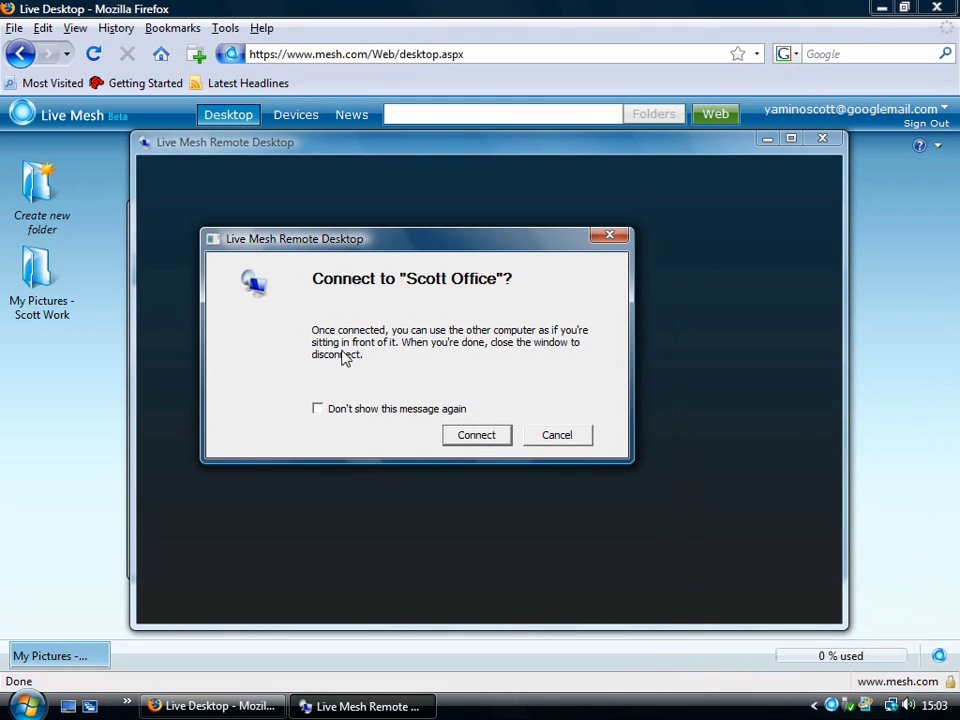
click(477, 437)
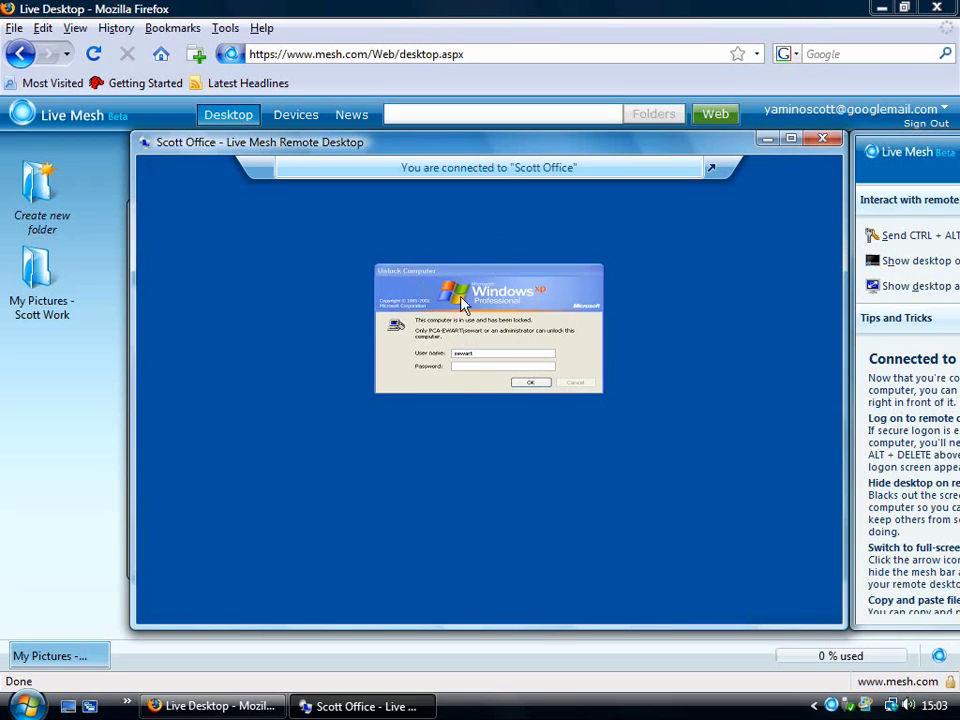
click(484, 365)
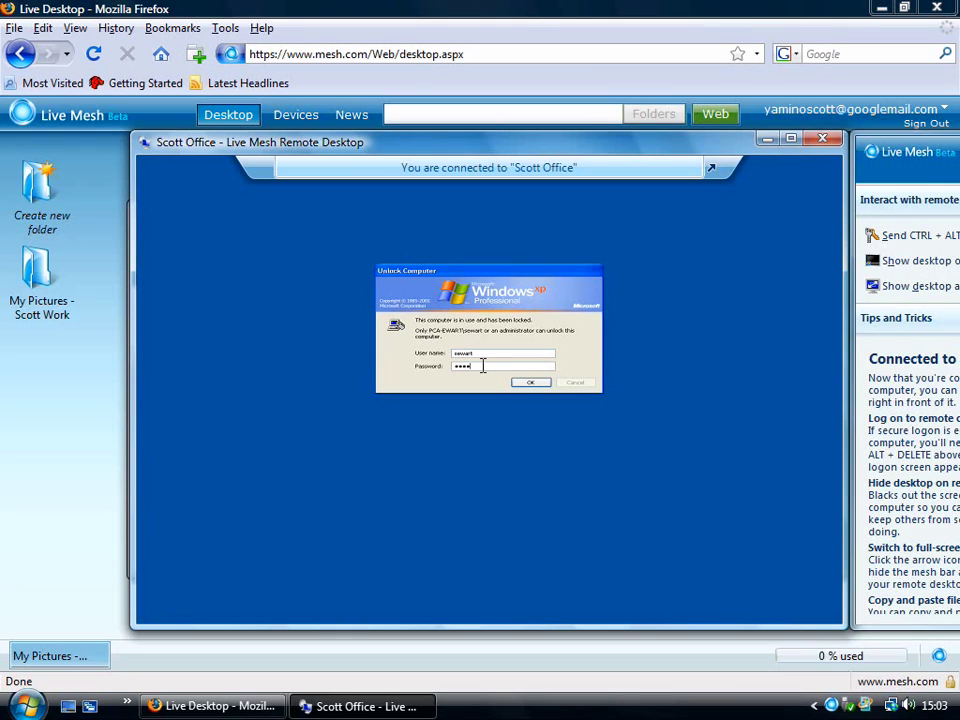
click(529, 387)
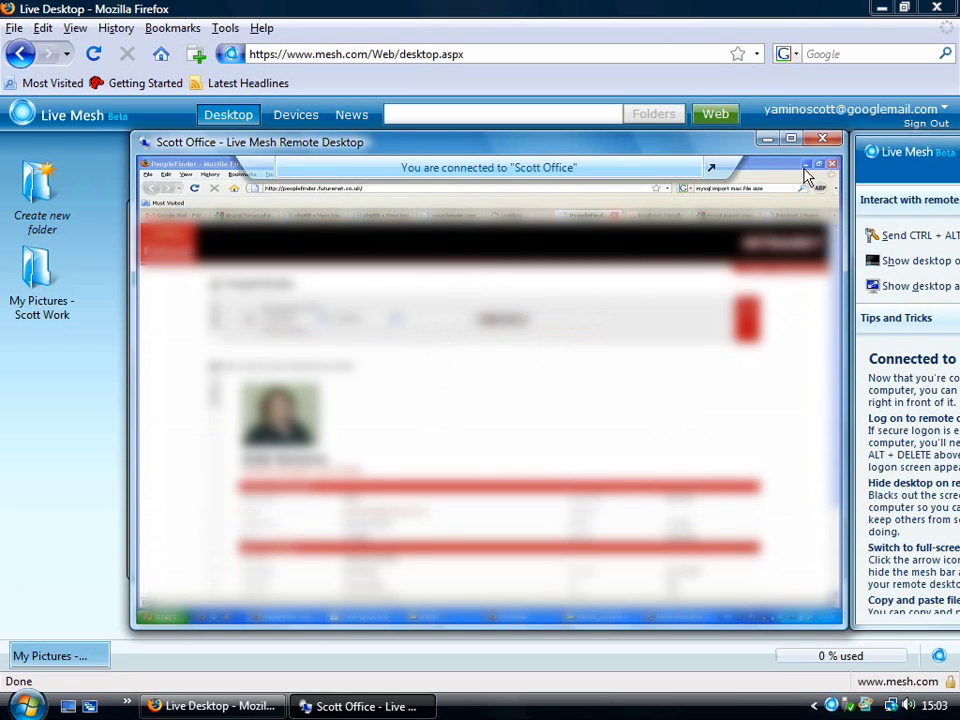
Step: Minimise the browser and Photoshop windows on the remote office computer
click(807, 164)
drag(342, 293, 766, 301)
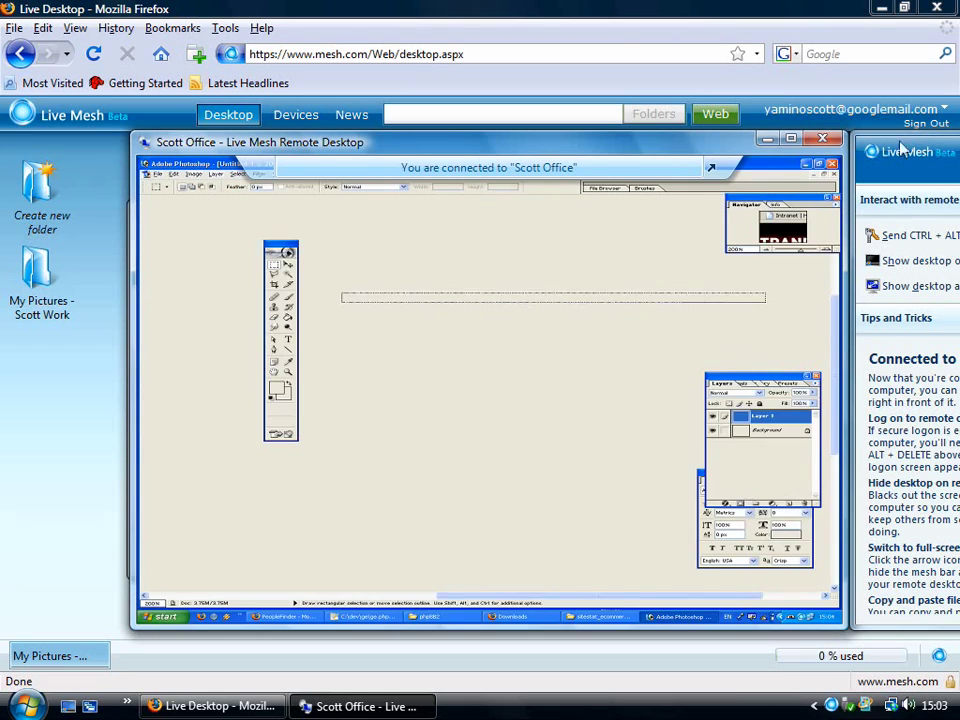
click(807, 177)
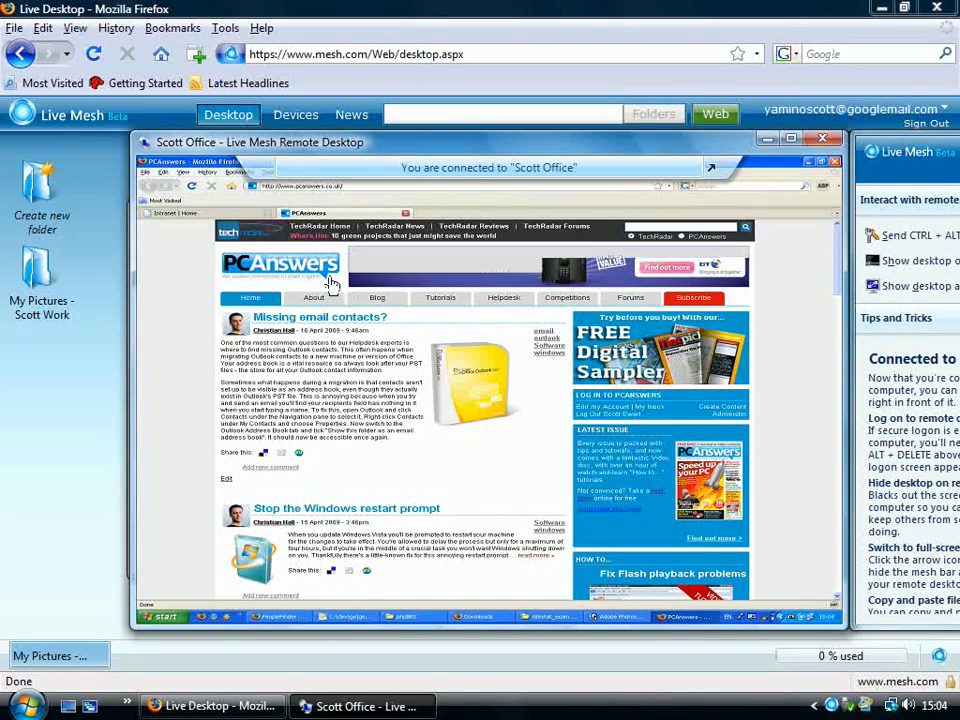
Step: Disconnect the remote desktop session from the office computer and close the My Pictures folder window
drag(389, 152, 355, 155)
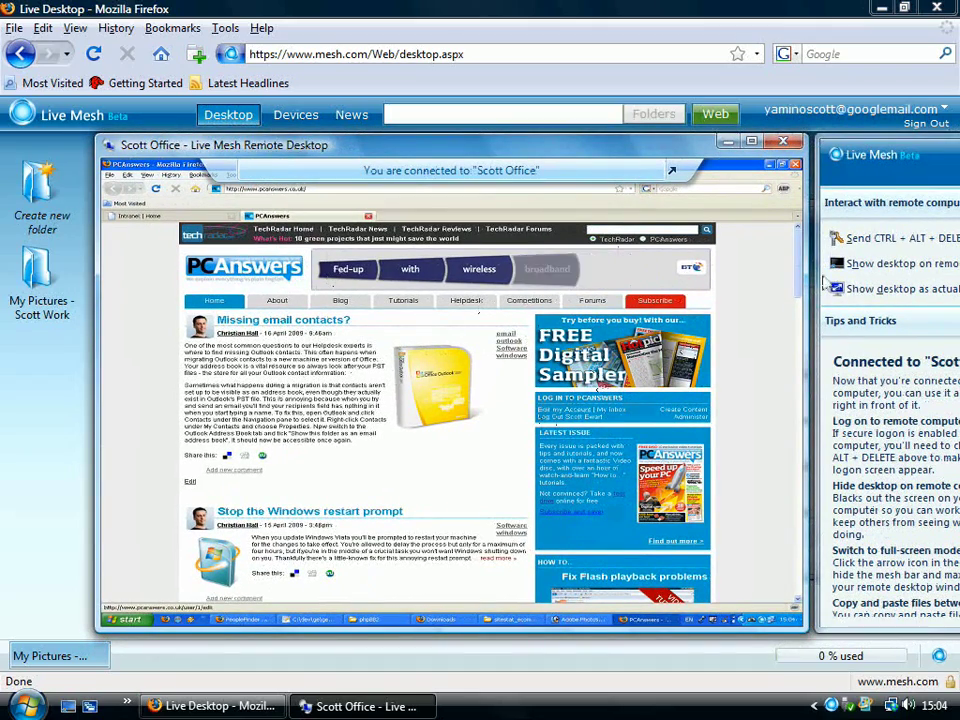
click(794, 165)
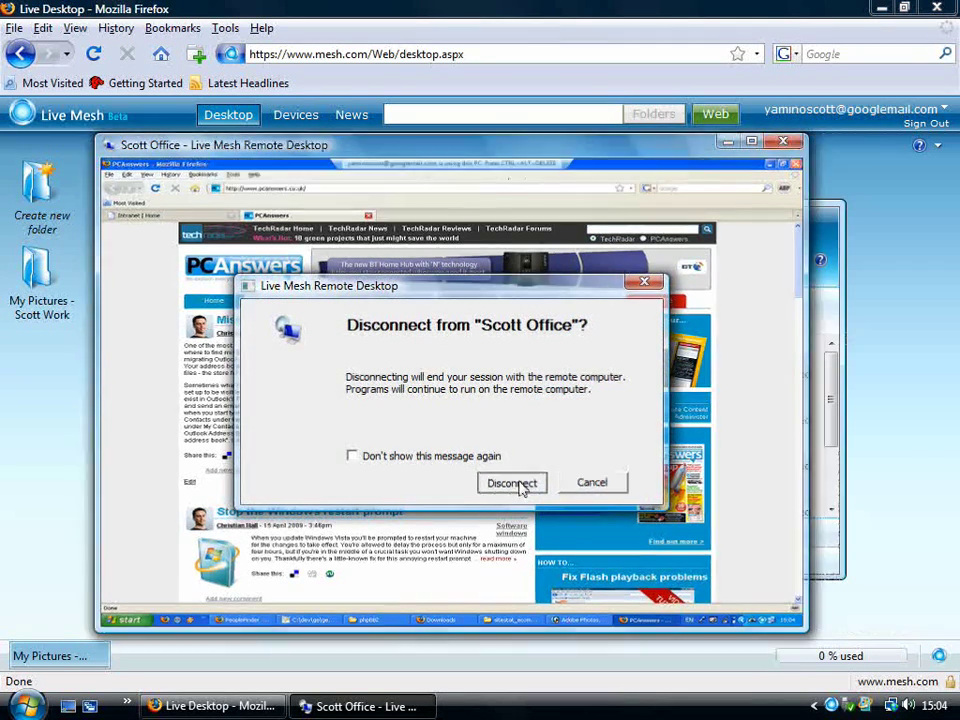
click(512, 483)
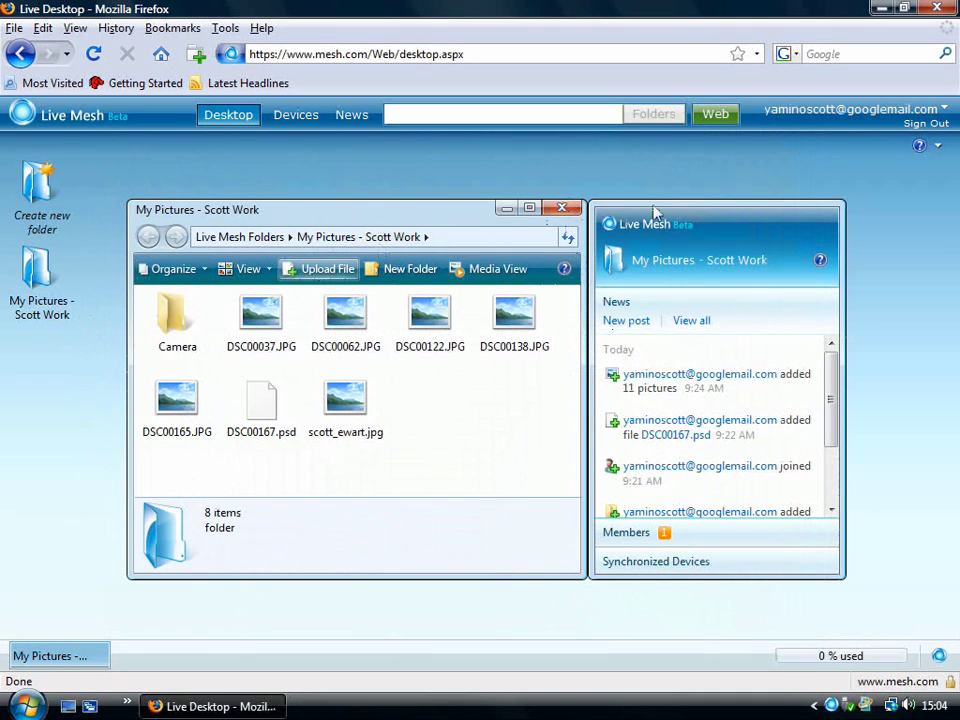
click(572, 208)
Step: In My Pictures sync settings, set the Video Studio computer to 'When files are added or modified'
right_click(40, 276)
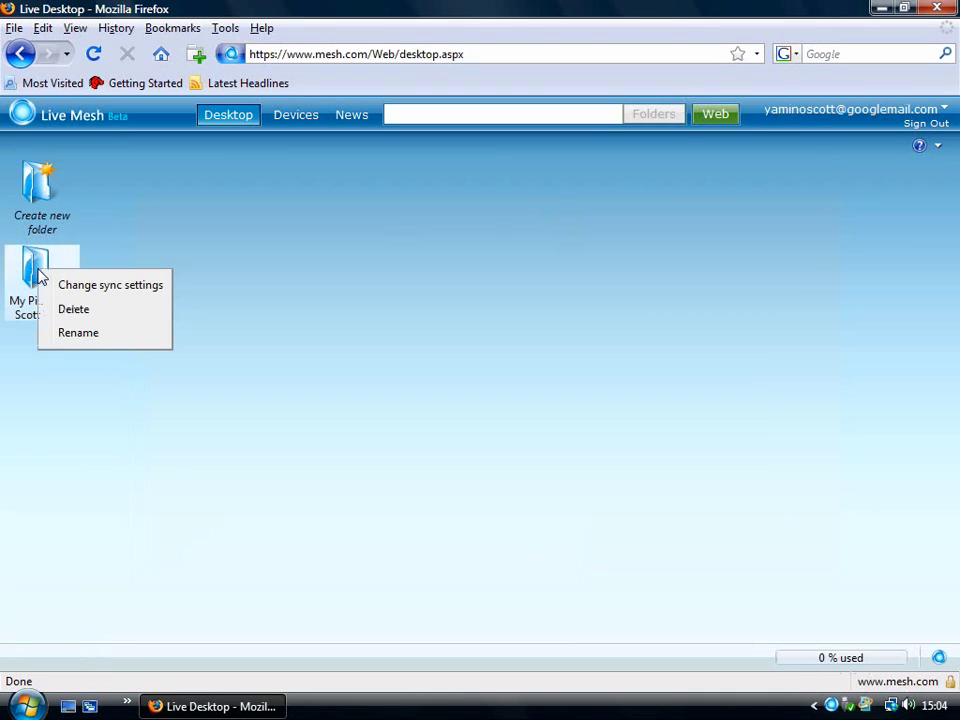
click(129, 285)
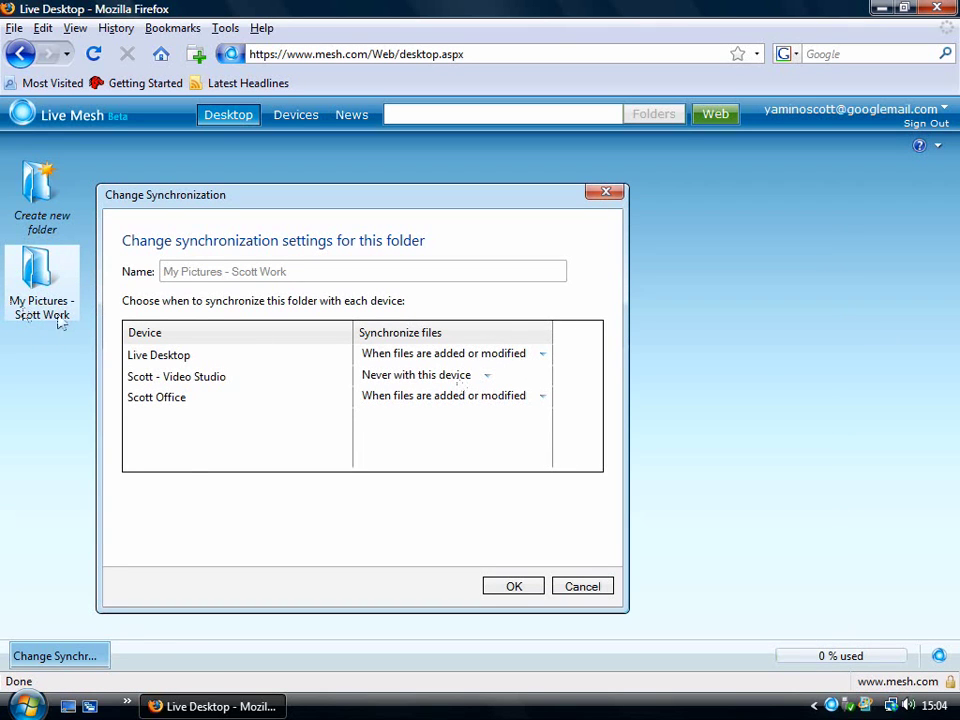
click(574, 589)
right_click(41, 274)
click(64, 284)
click(488, 383)
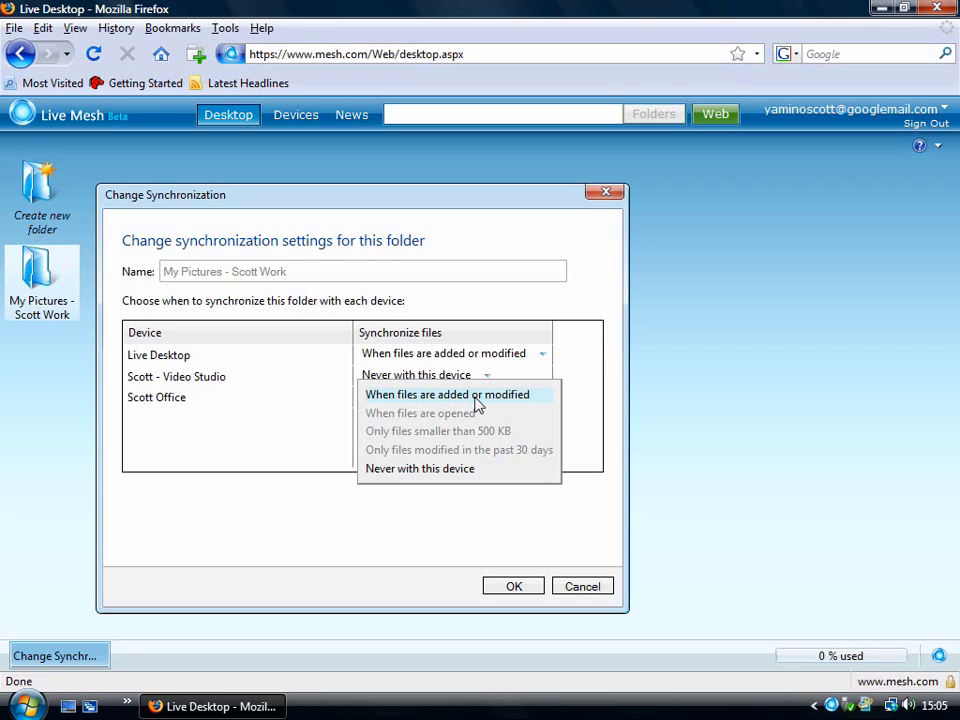
click(477, 396)
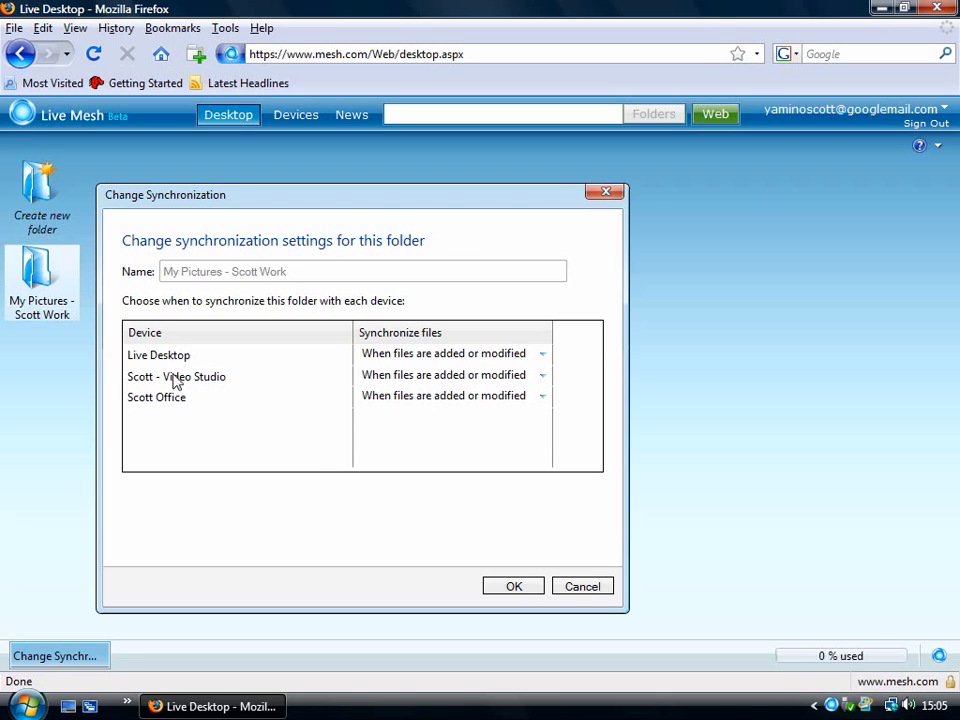
click(513, 590)
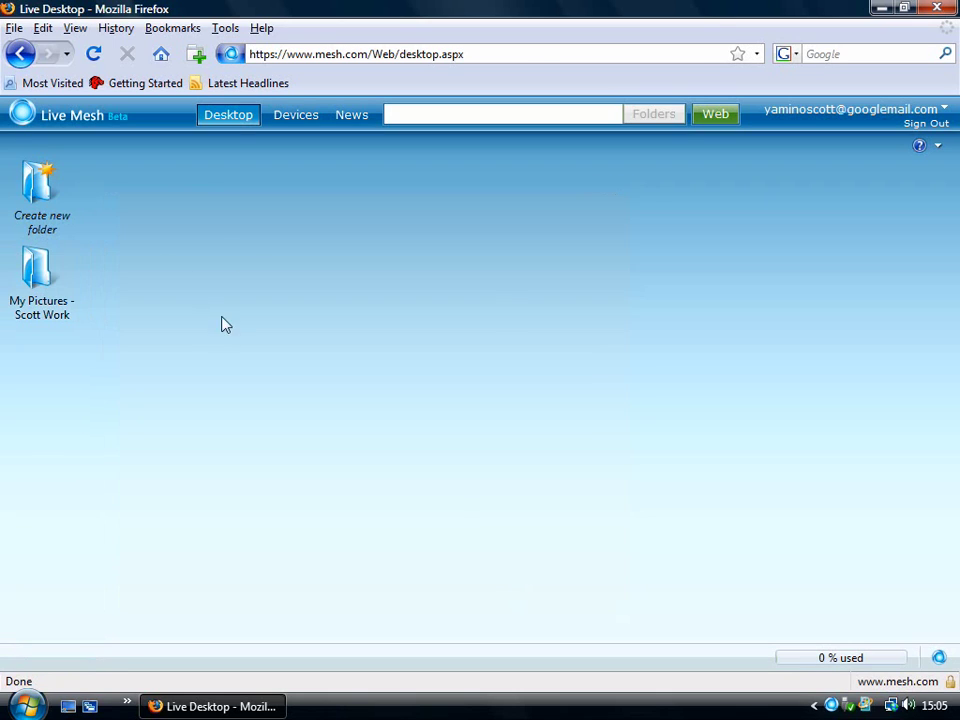
Step: Restore the Live Desktop browser window and reopen the My Pictures folder's sync settings
key(super+d)
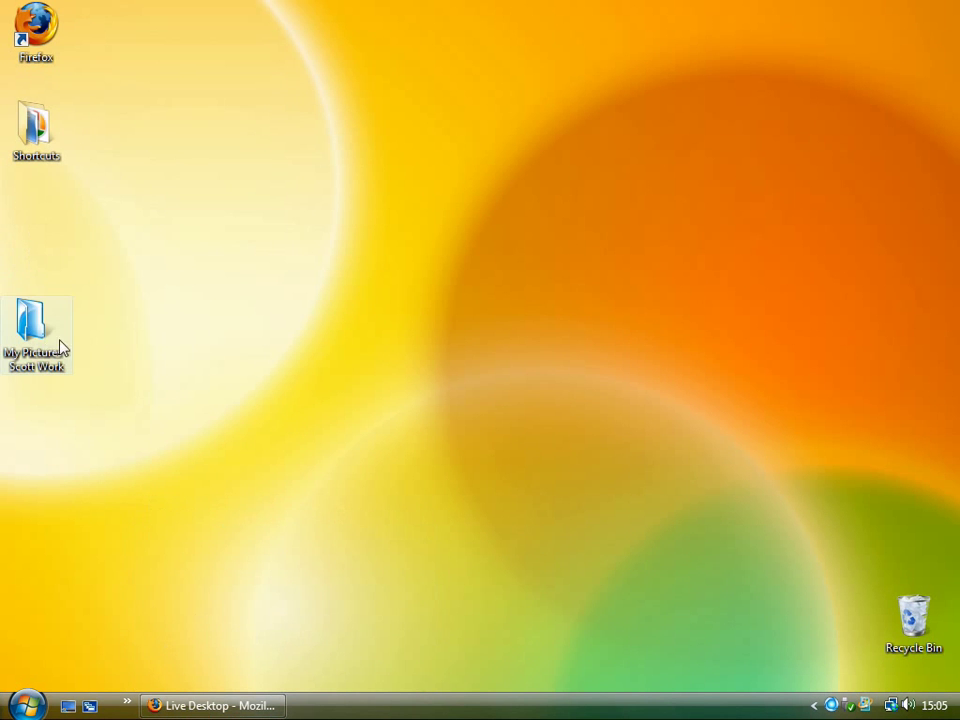
click(220, 703)
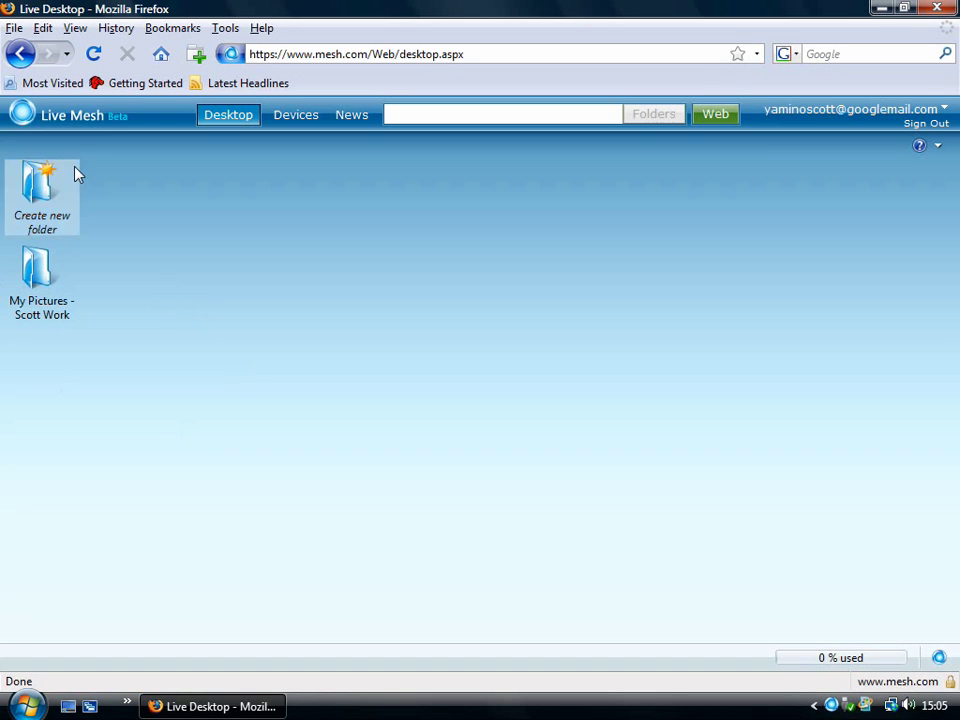
click(236, 704)
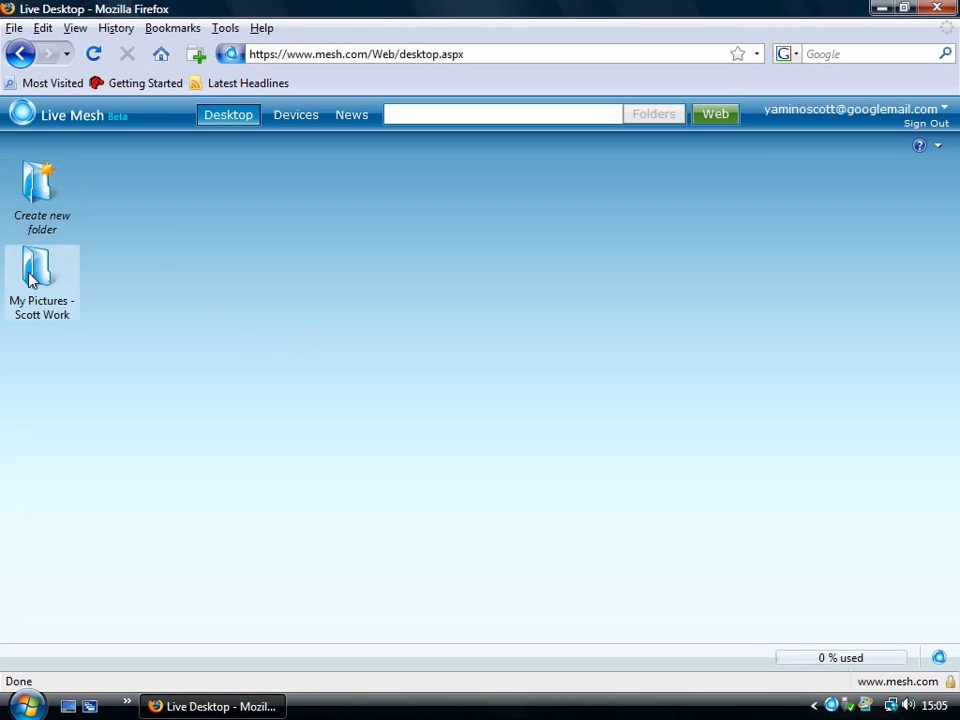
right_click(30, 272)
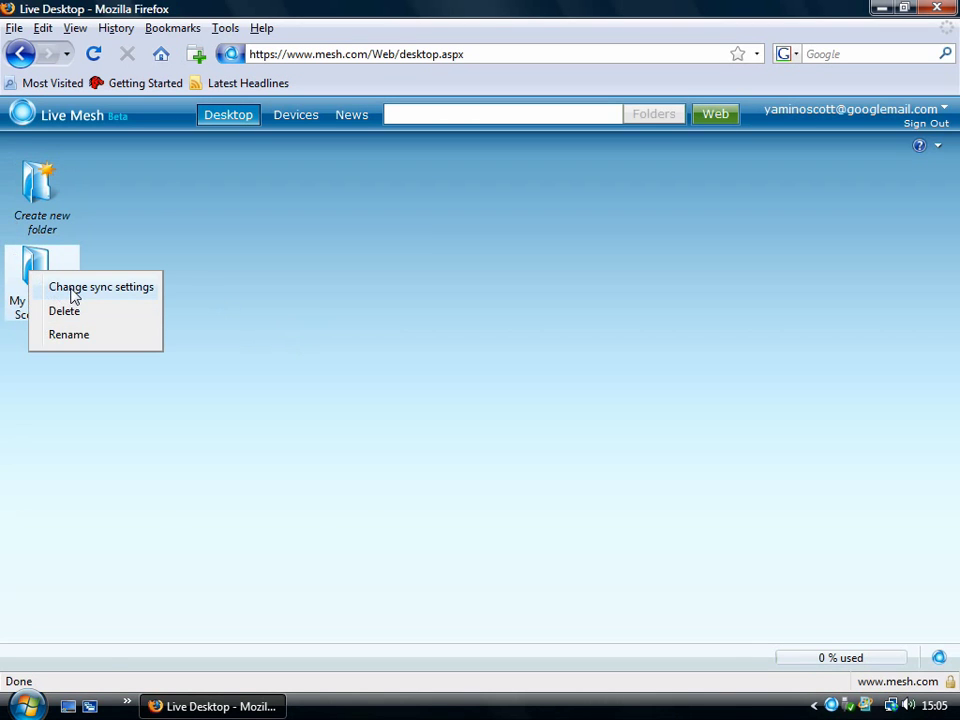
click(73, 290)
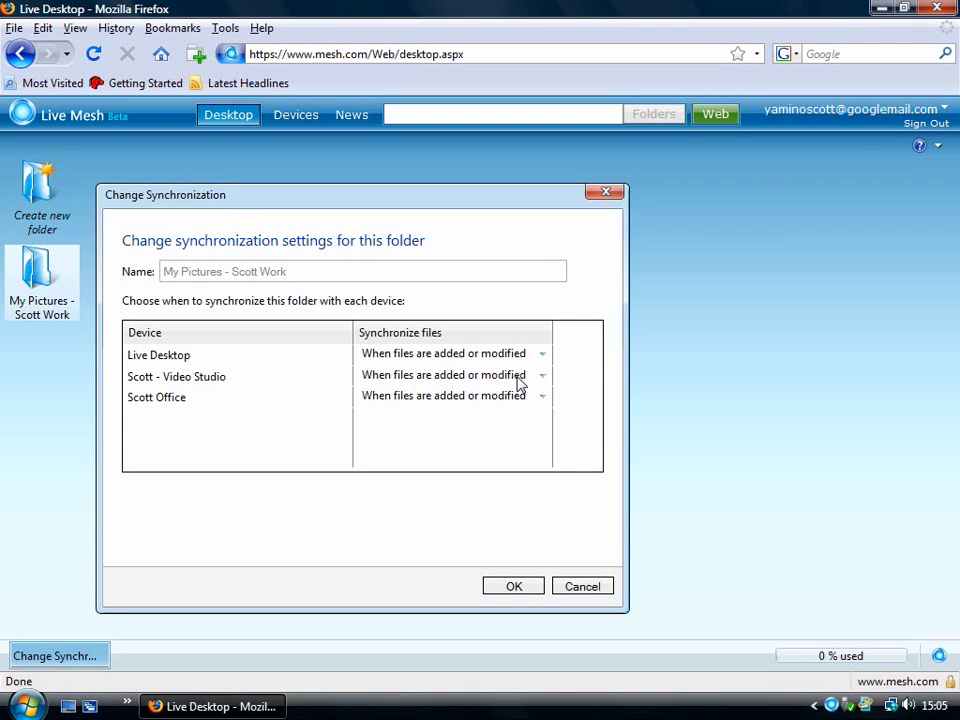
Step: Open the desktop My Pictures folder, widen Type to confirm JPG photos DSC00122 and DSC00165, then close it
click(520, 589)
click(212, 706)
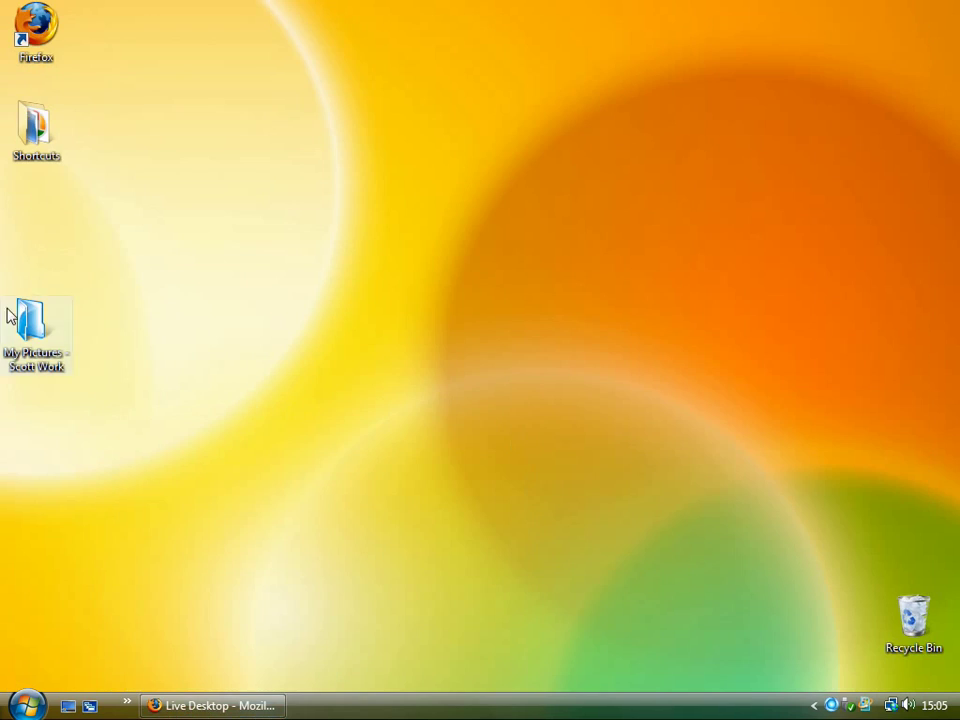
click(29, 330)
double_click(29, 330)
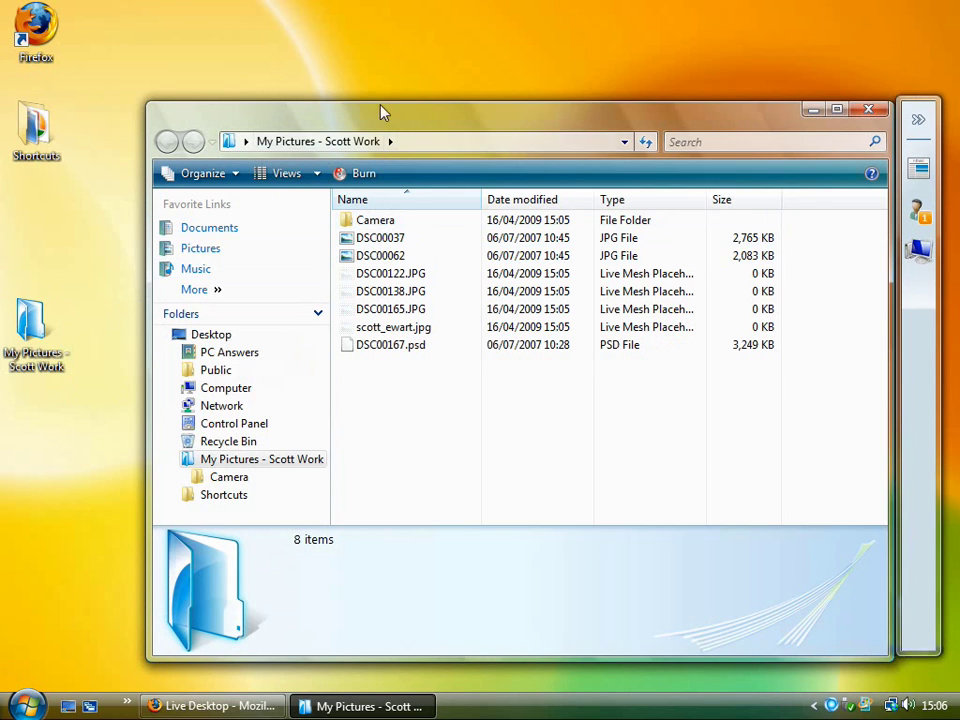
drag(381, 111, 366, 76)
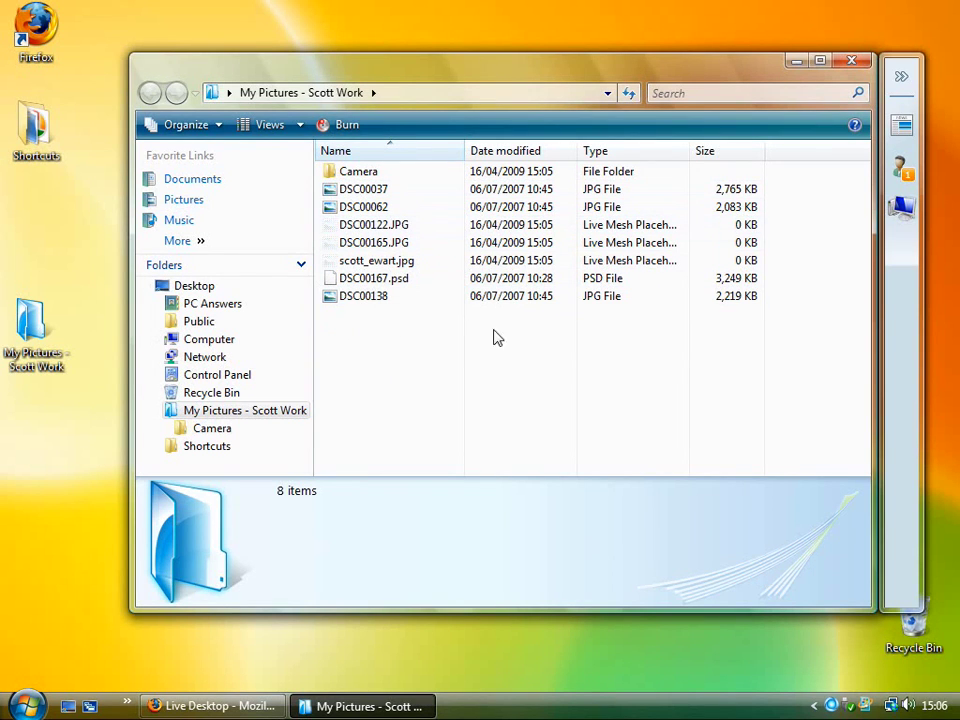
drag(688, 150, 795, 151)
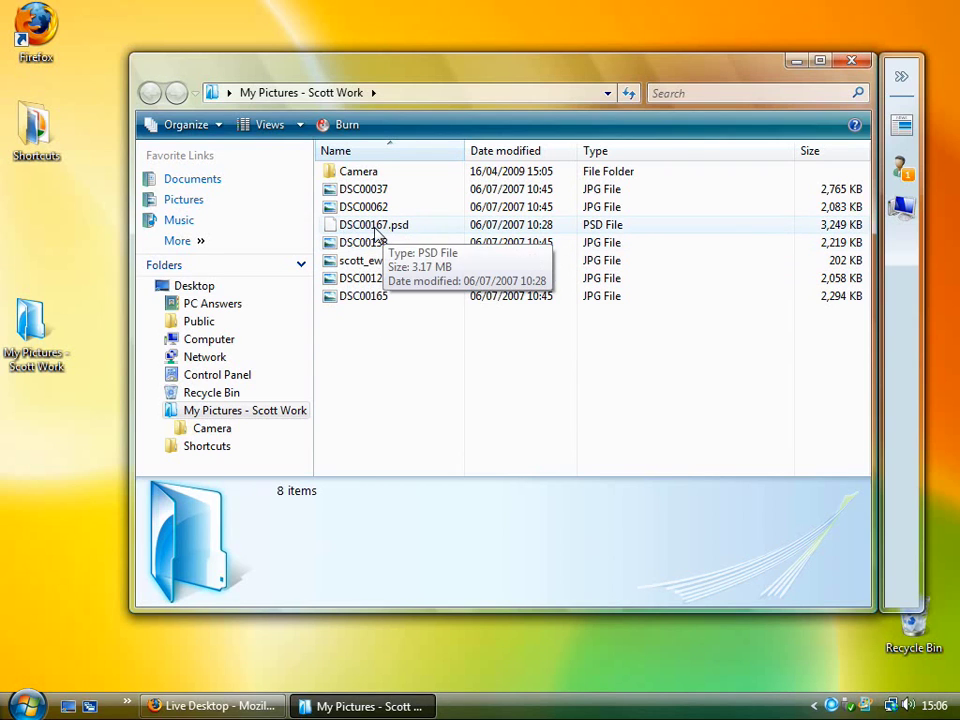
click(846, 65)
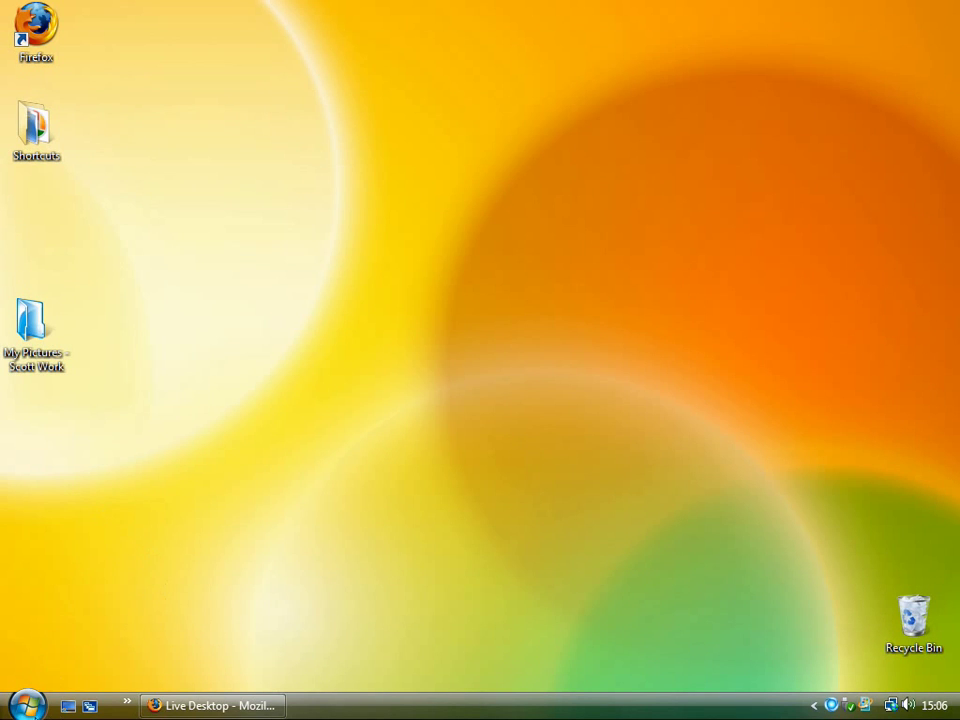
Step: Open Documents from the Start menu and select the docs folder, ending back in that window
click(27, 705)
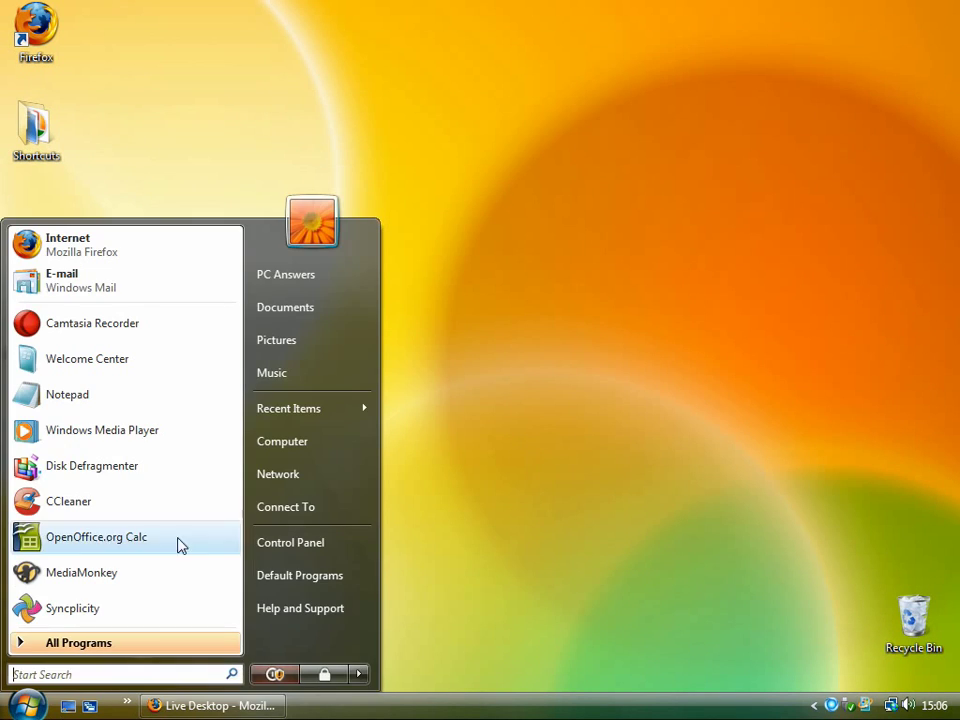
click(272, 308)
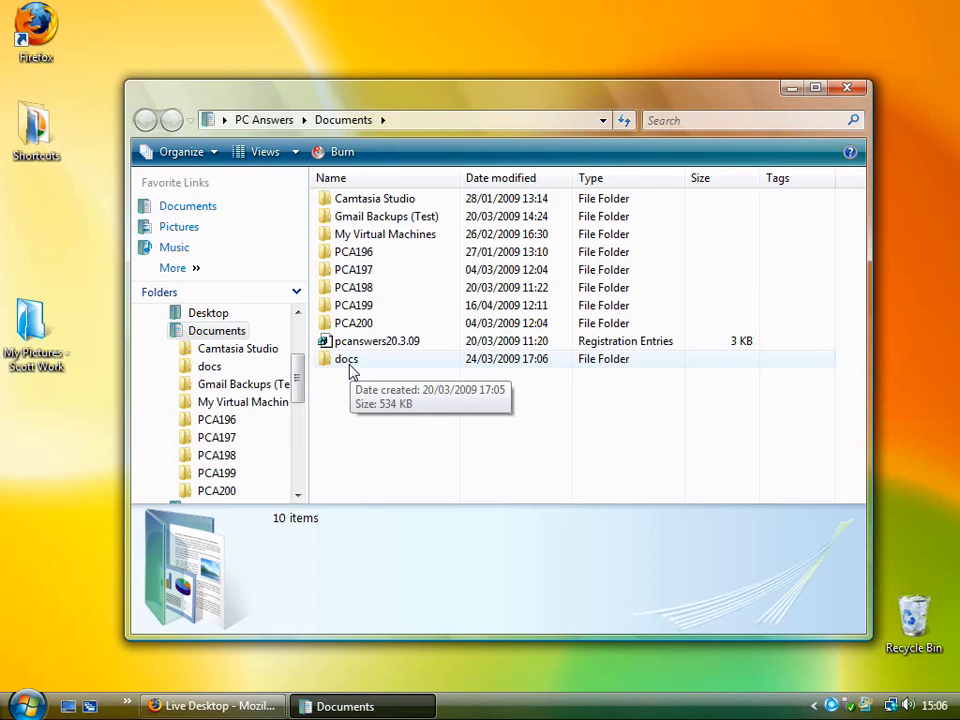
right_click(350, 371)
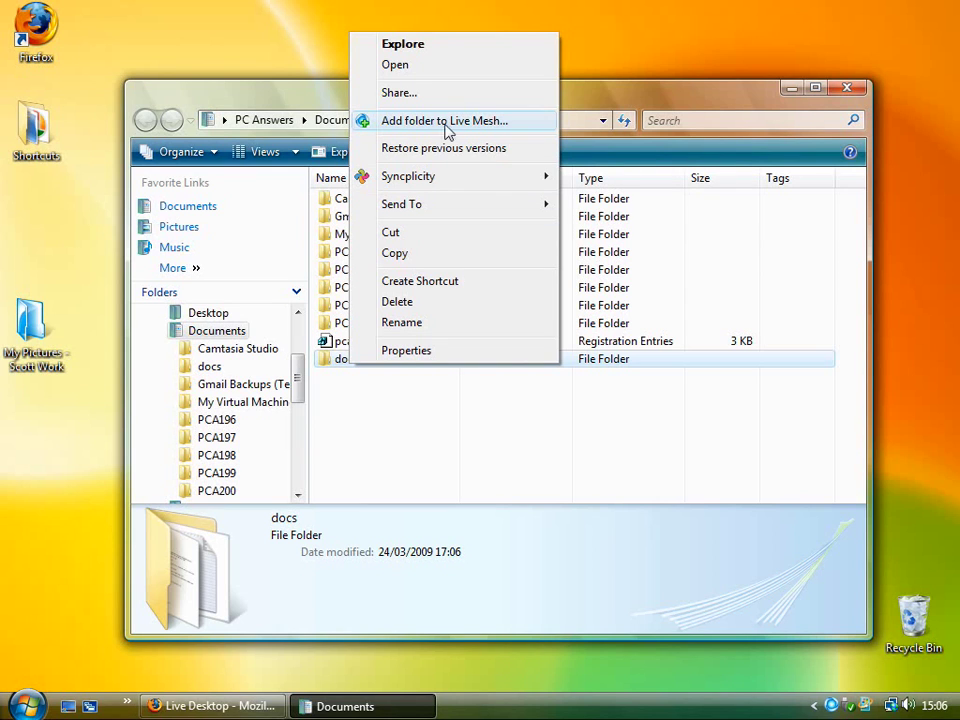
click(386, 429)
click(349, 364)
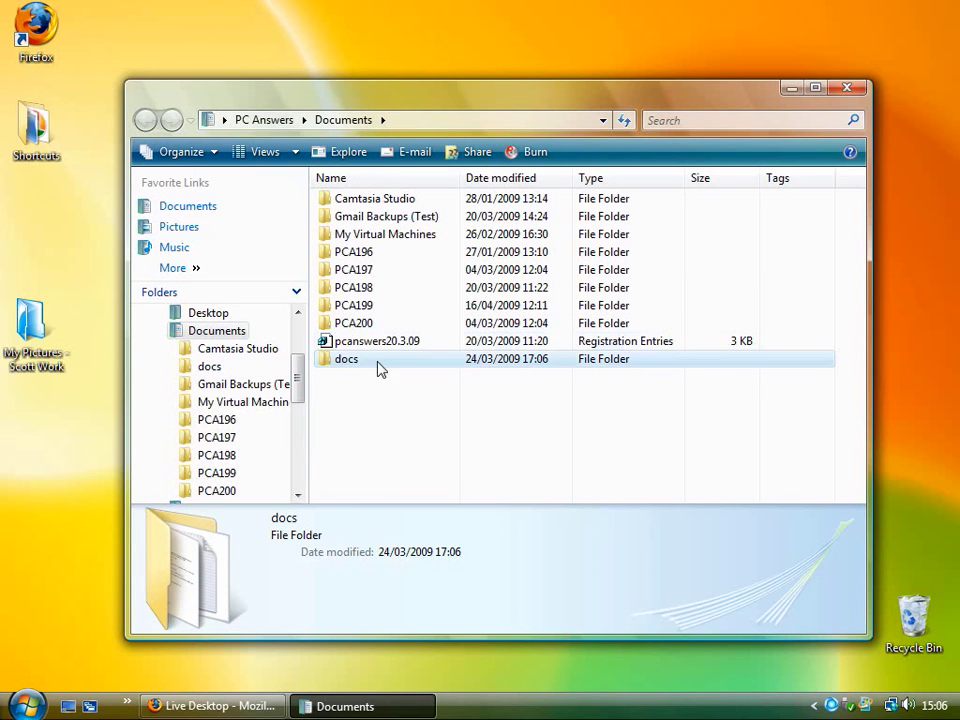
key(alt+Tab)
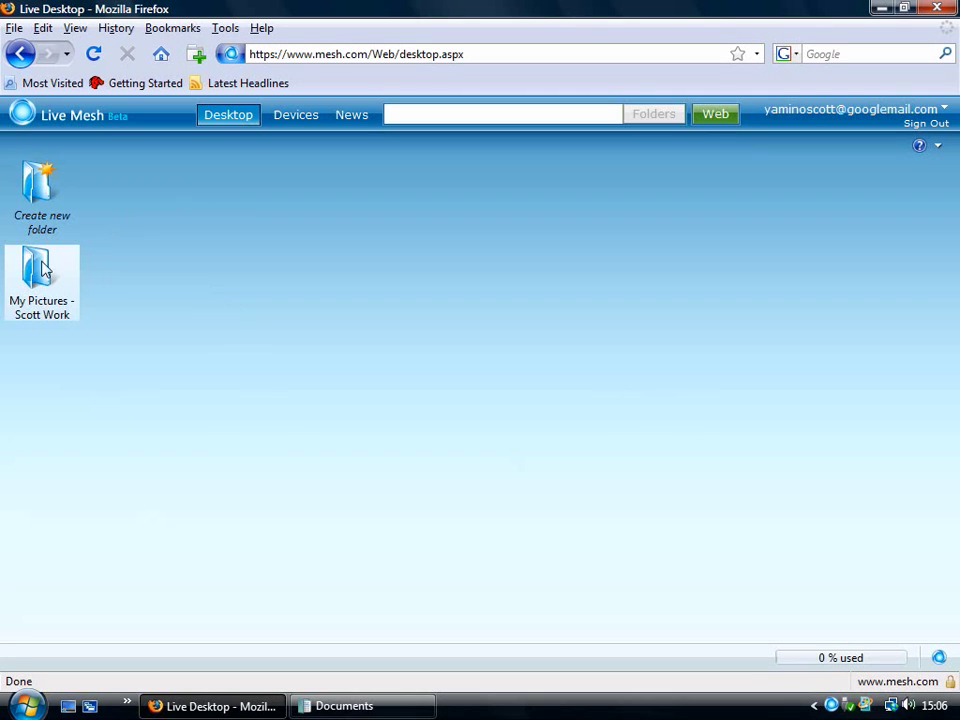
key(alt+Tab)
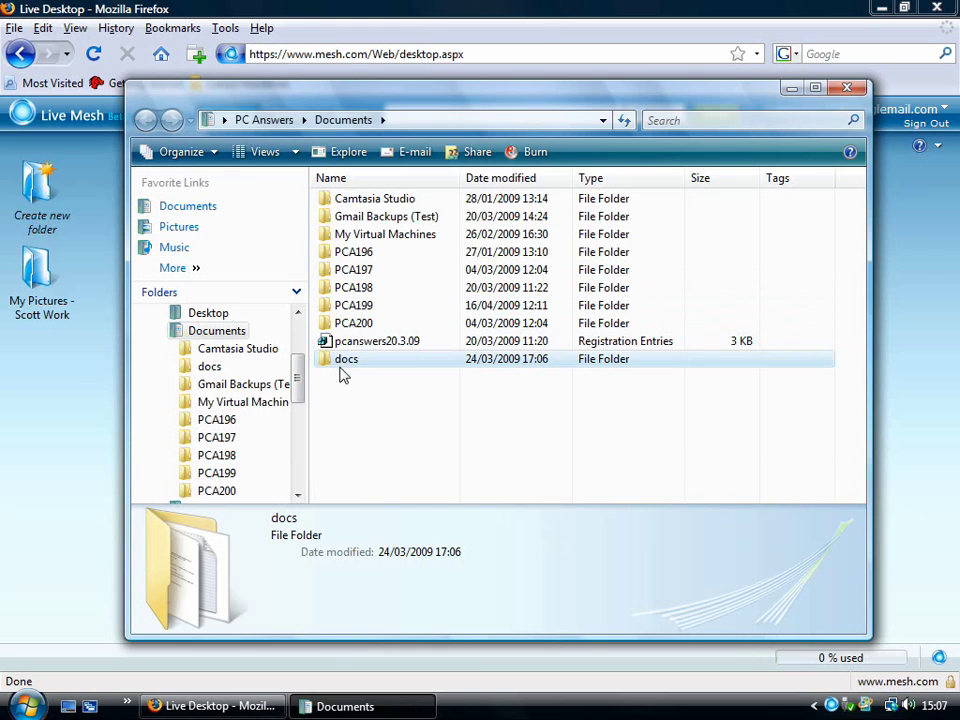
Step: Add the docs folder to Live Mesh under the name 'Video Studio documents'
right_click(340, 360)
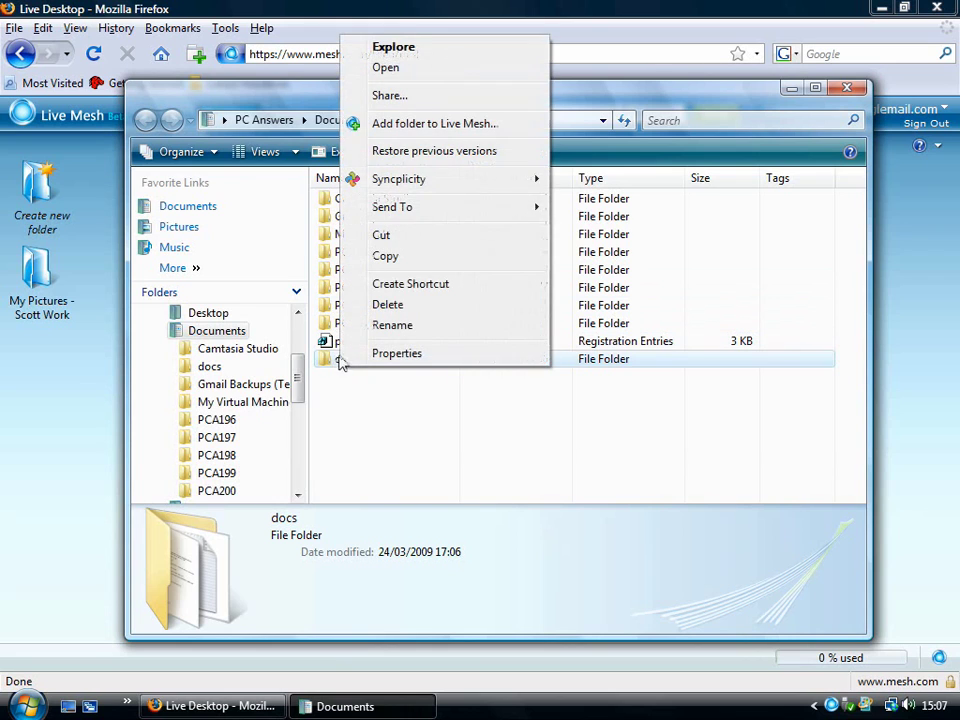
click(424, 124)
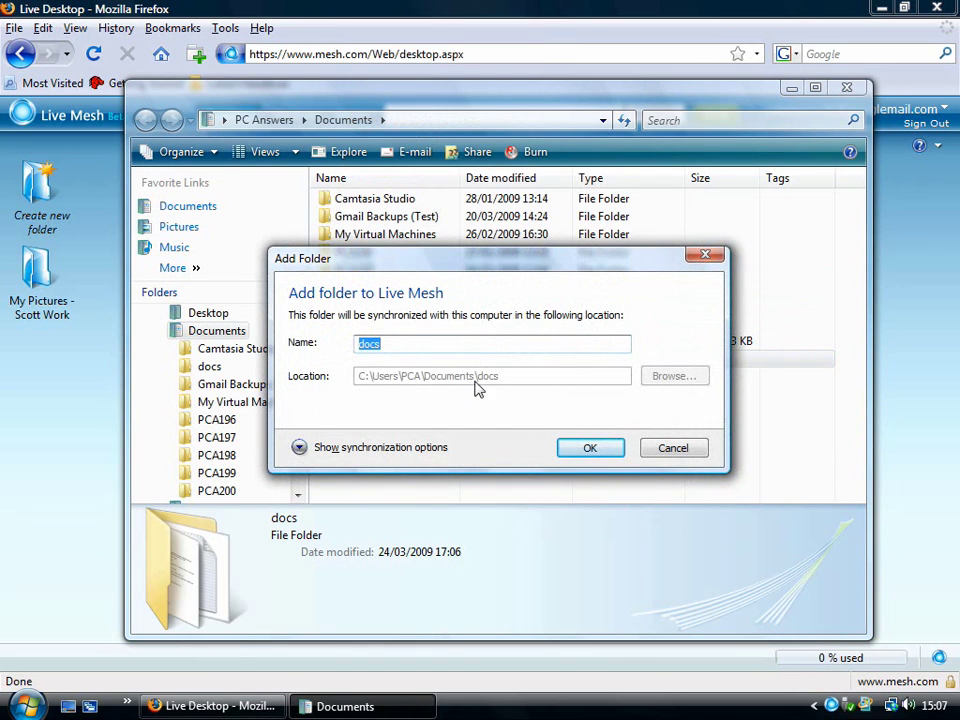
text(Video Studio)
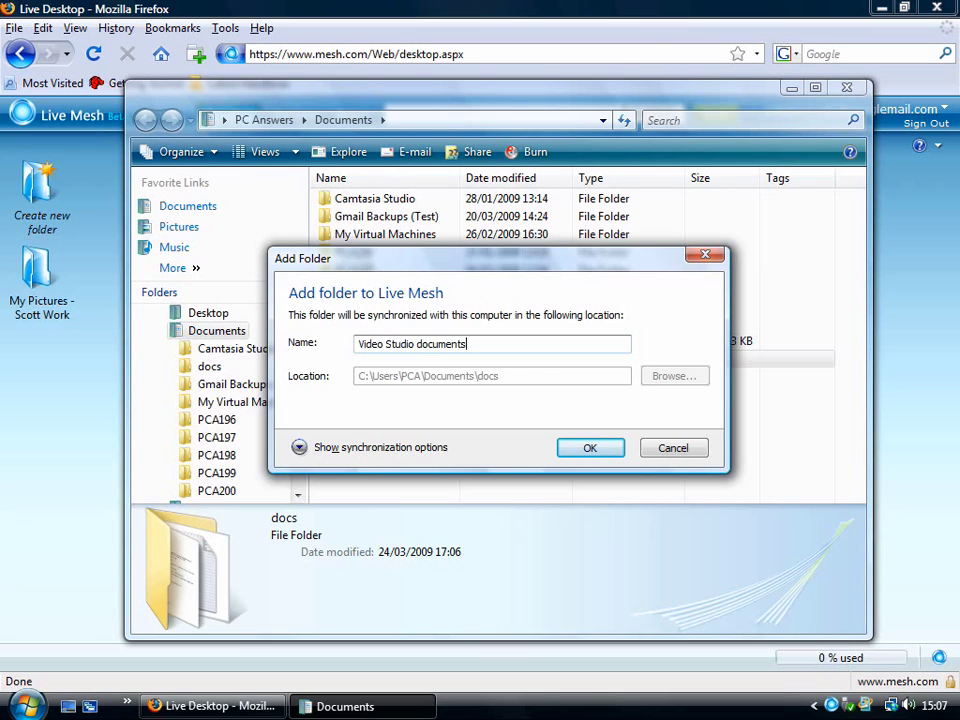
click(590, 452)
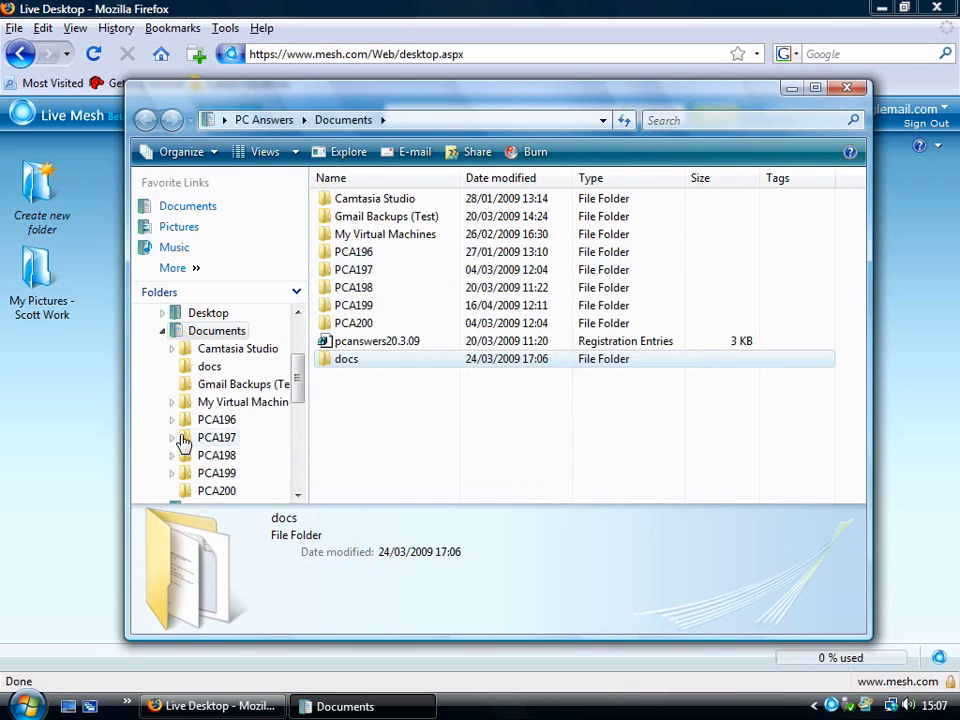
Step: Check the new Video Studio documents folder on the Live Desktop and in Documents
click(79, 434)
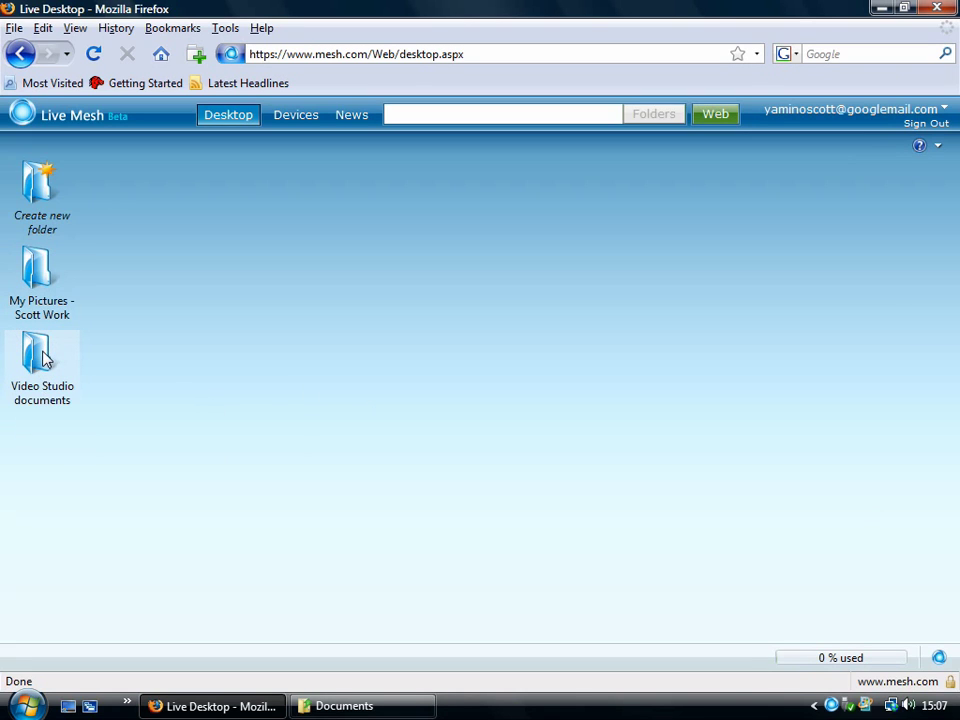
click(335, 706)
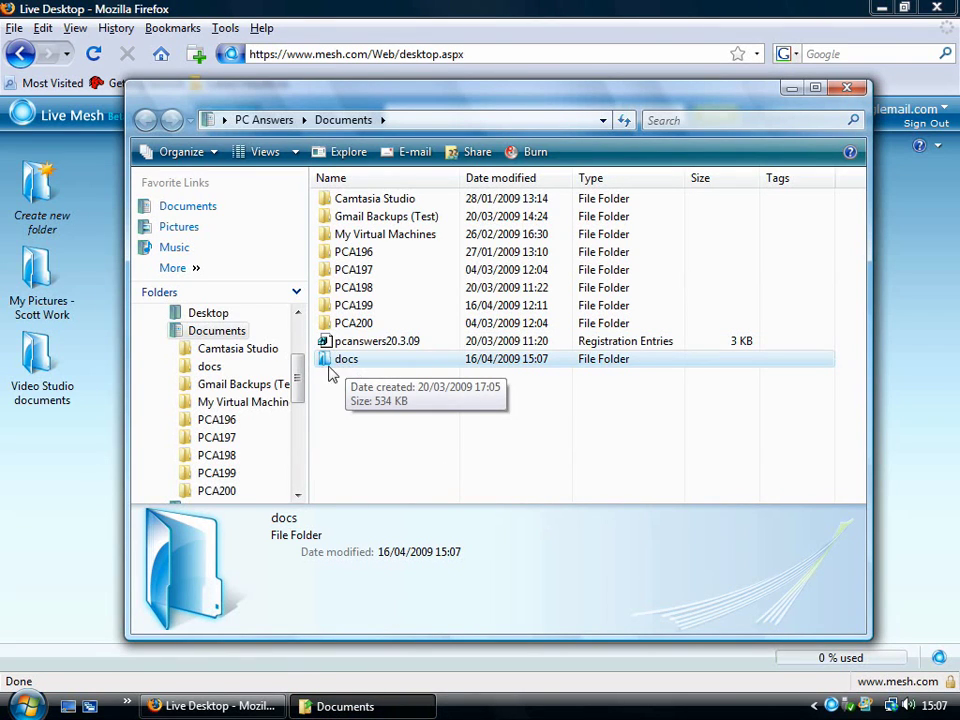
click(88, 450)
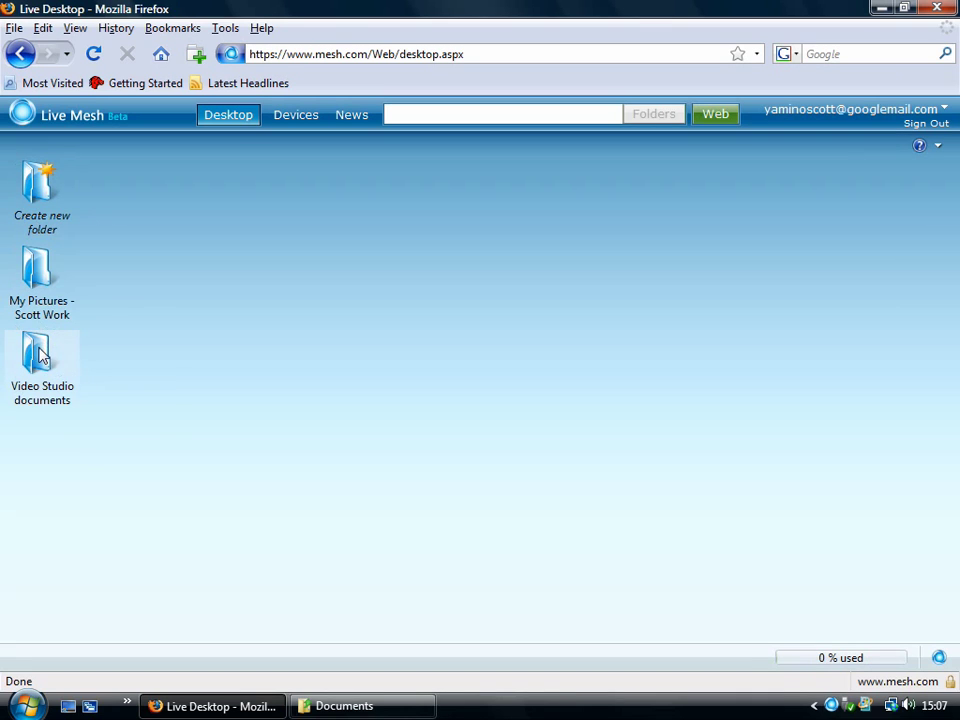
right_click(40, 356)
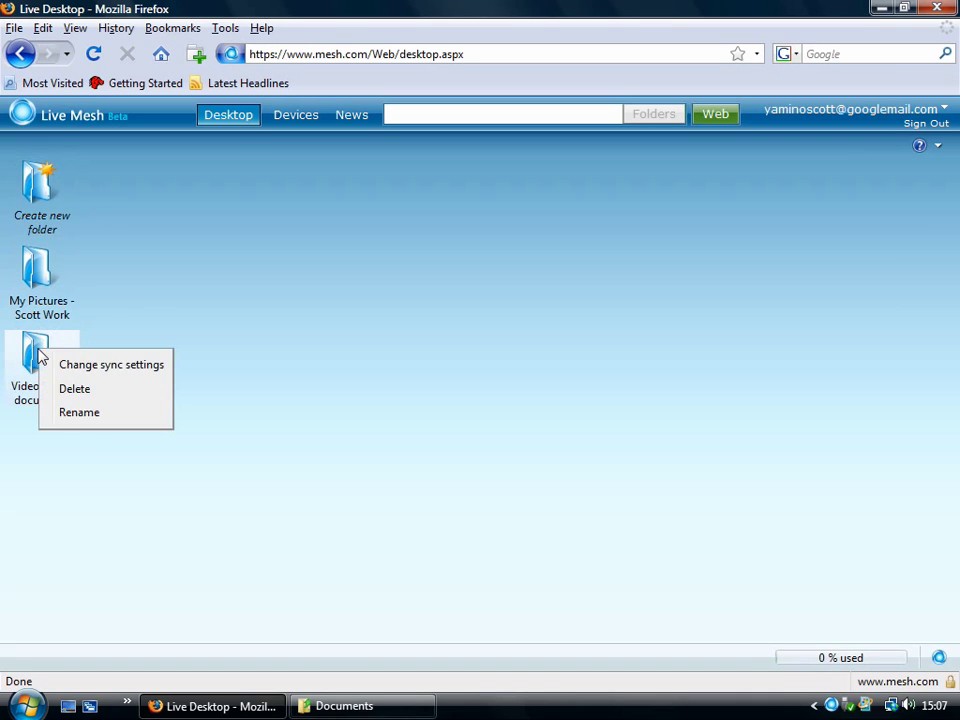
click(99, 366)
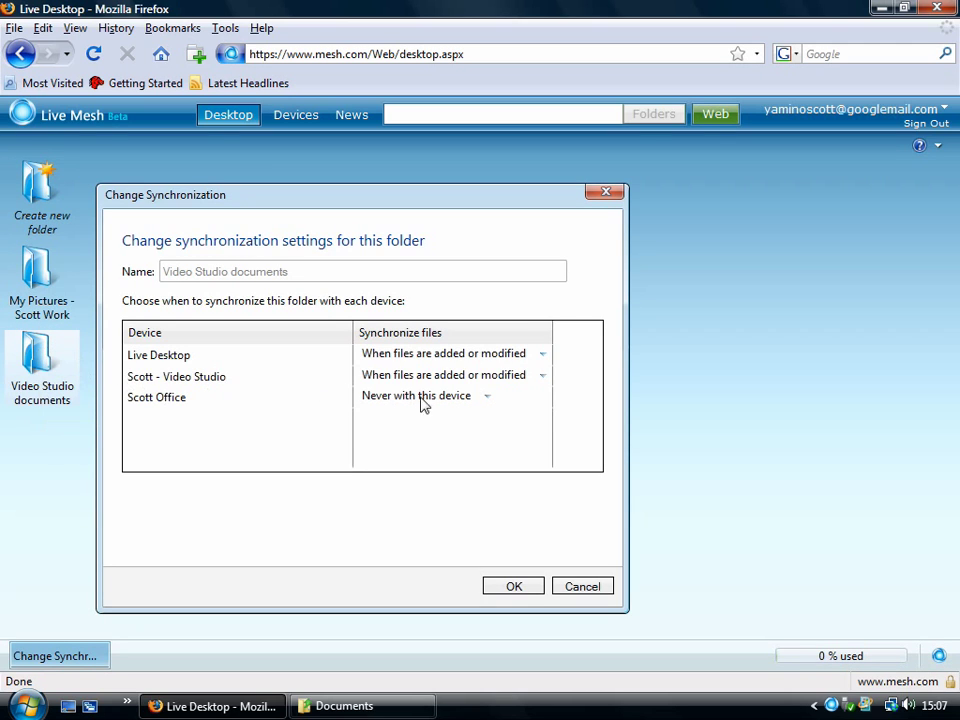
click(484, 400)
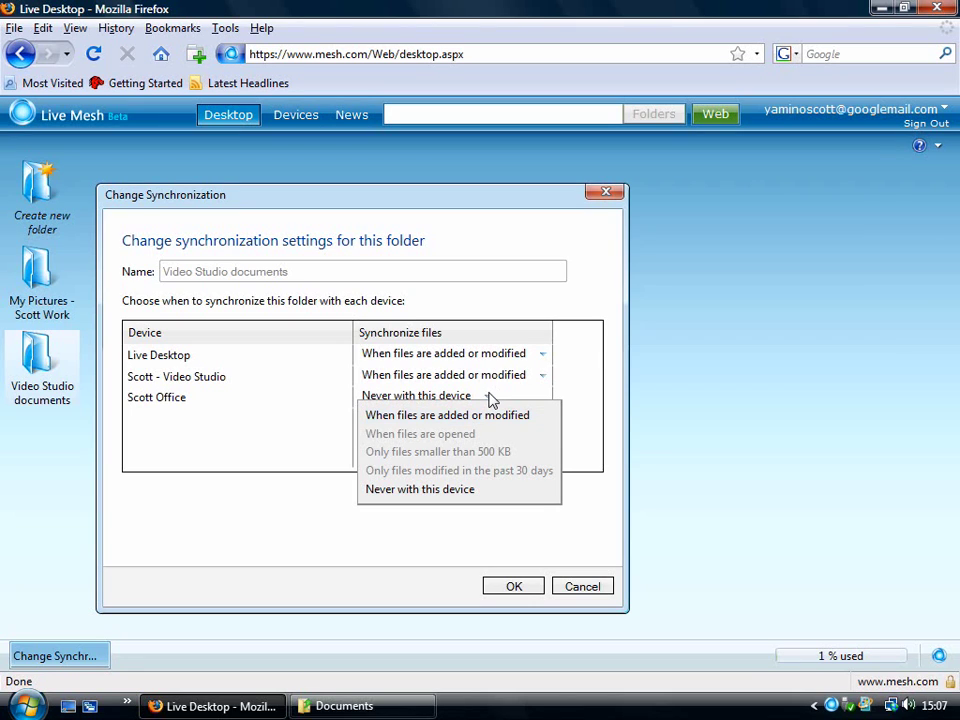
click(377, 538)
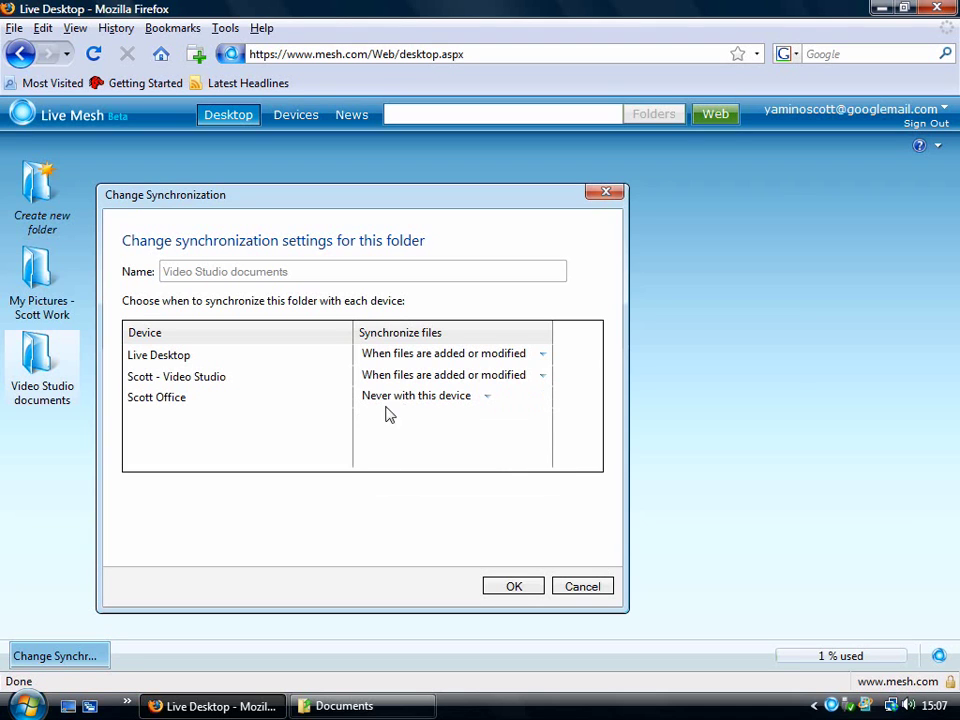
click(574, 590)
Step: Start adding the PCA200 folder to Live Mesh, syncing the first device when files are added or modified
click(342, 706)
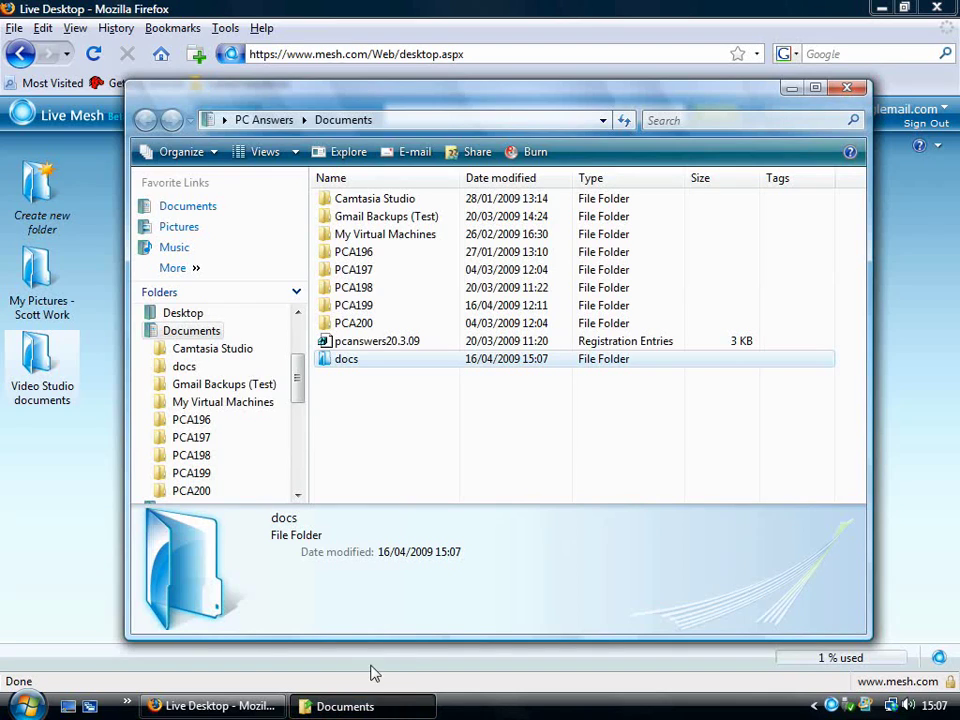
right_click(348, 326)
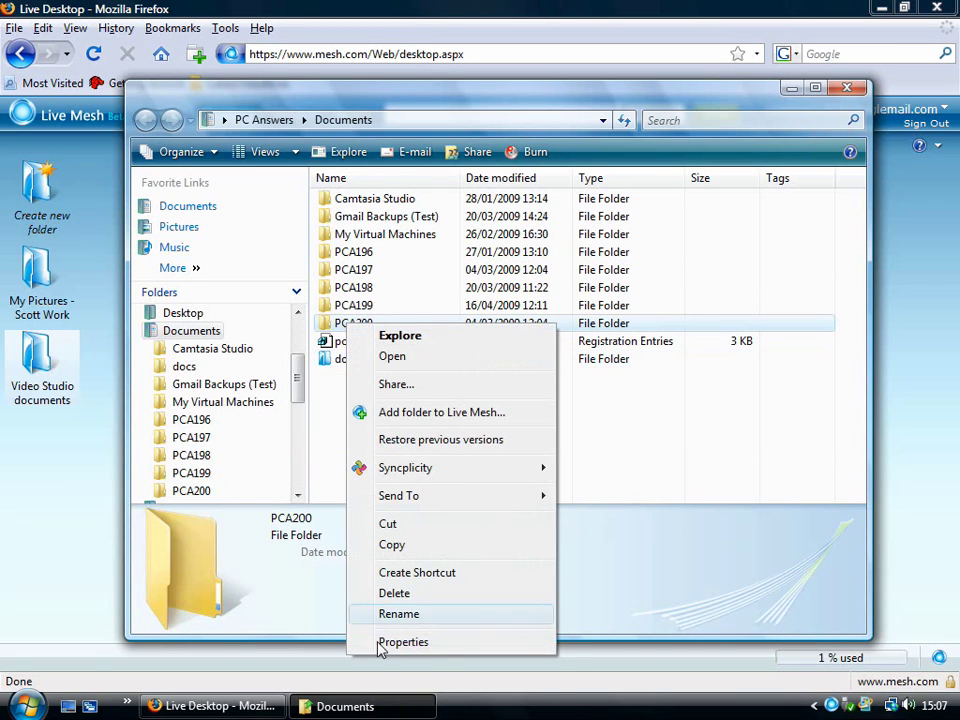
click(437, 412)
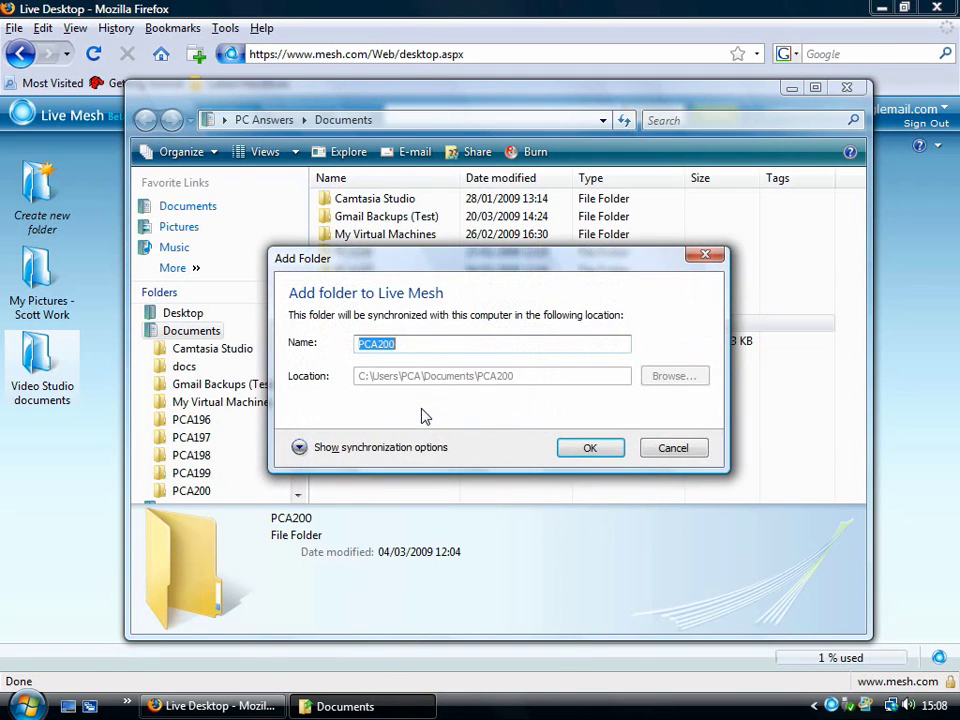
click(298, 448)
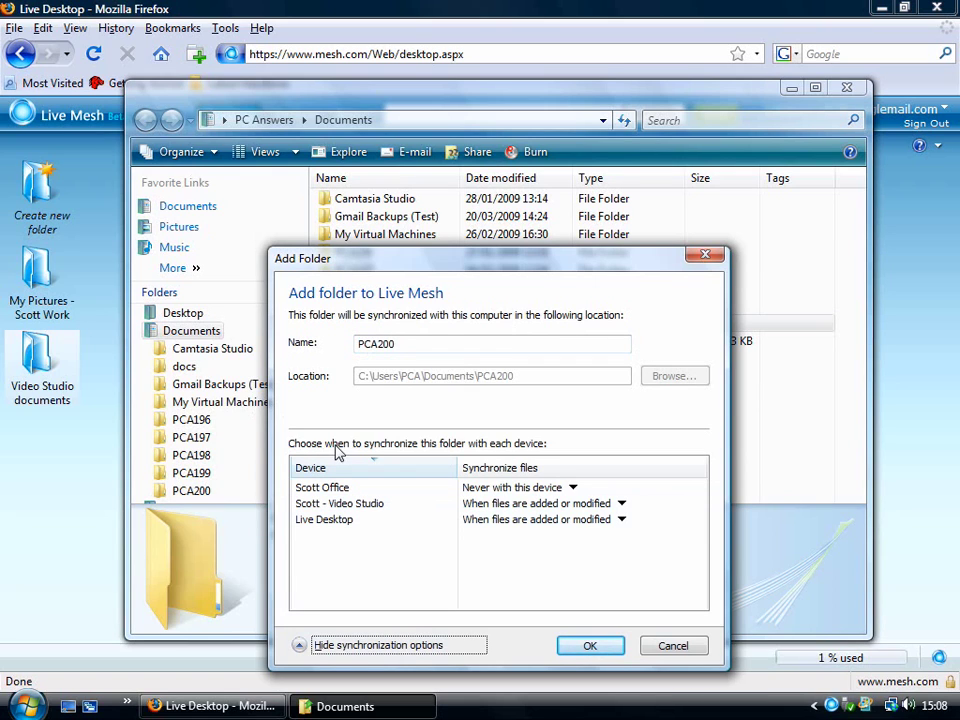
click(572, 489)
click(568, 505)
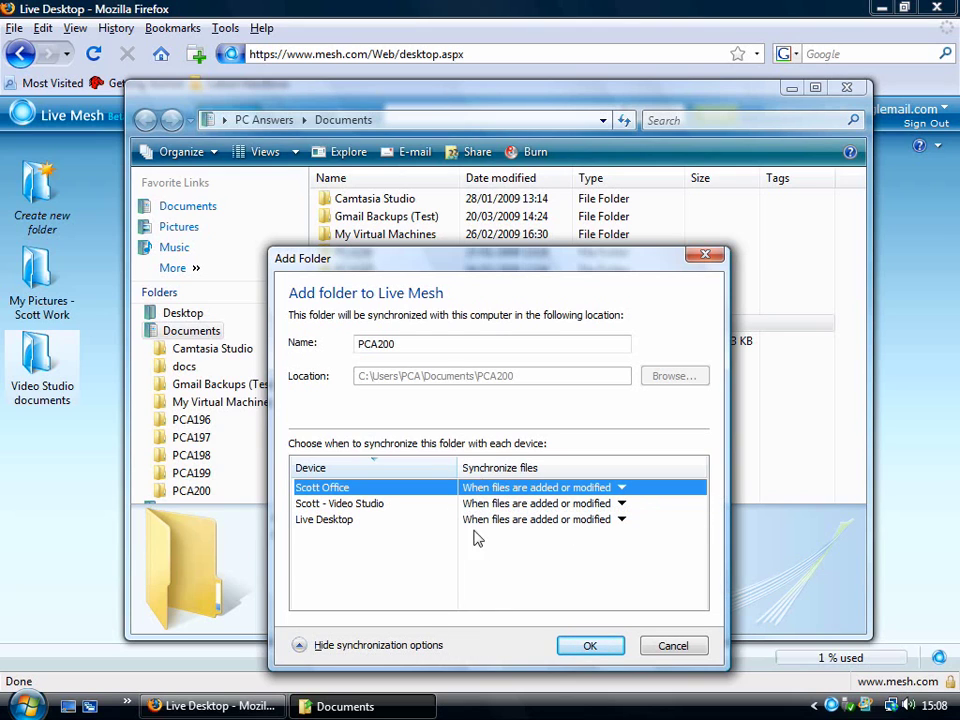
Step: Glance at the Live Desktop page, then cancel adding the PCA200 folder
click(476, 568)
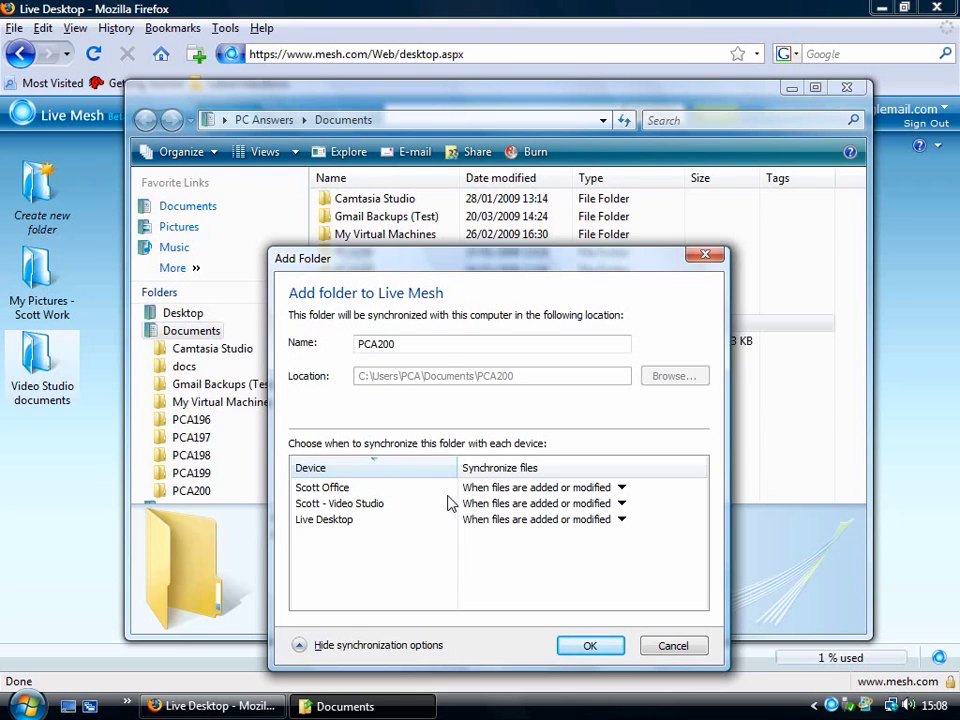
click(37, 512)
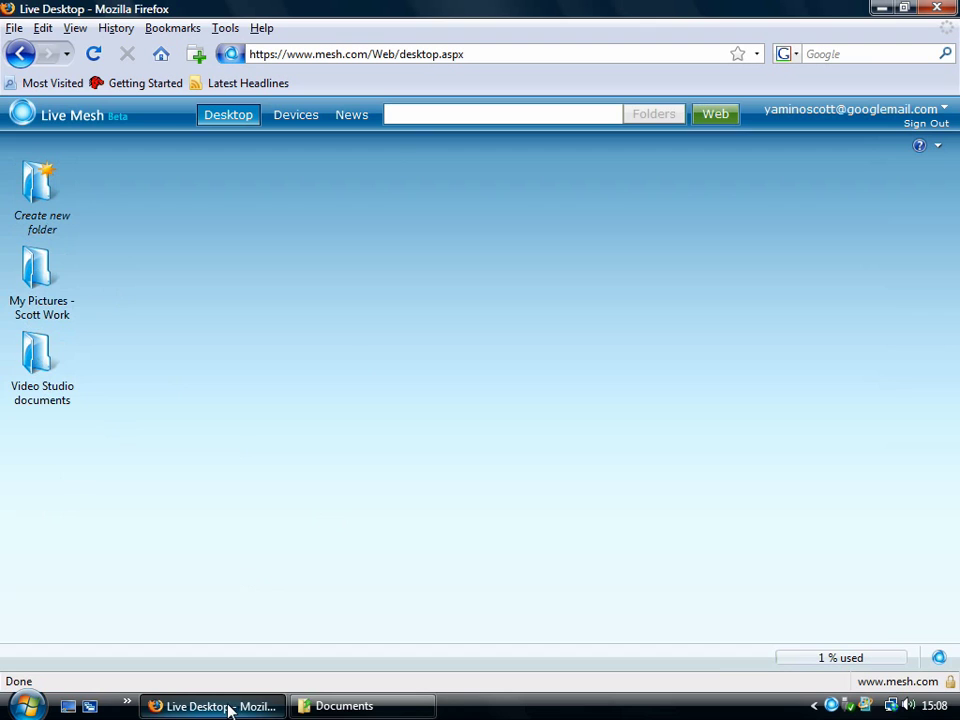
click(344, 706)
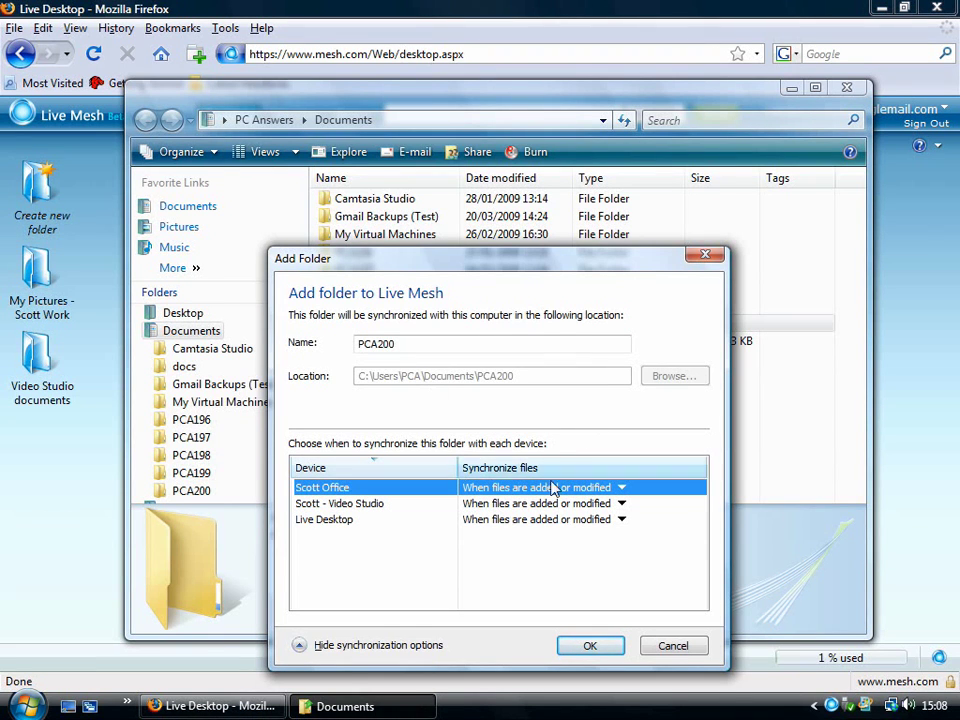
click(674, 648)
Step: Open the synced My Pictures - Scott Work folder on the Live Desktop
click(30, 454)
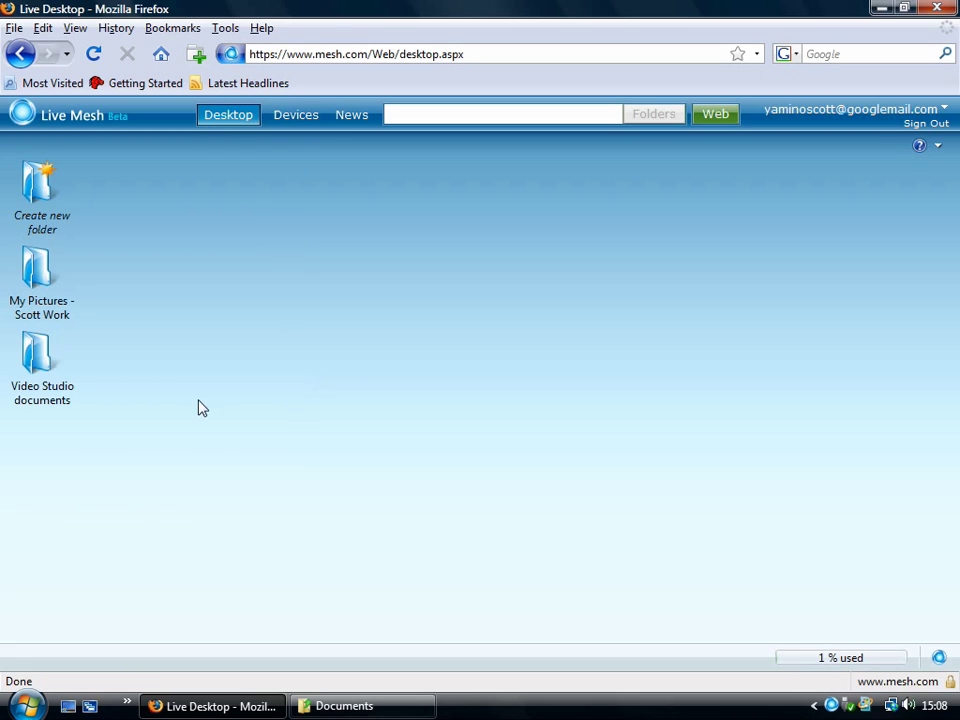
double_click(12, 268)
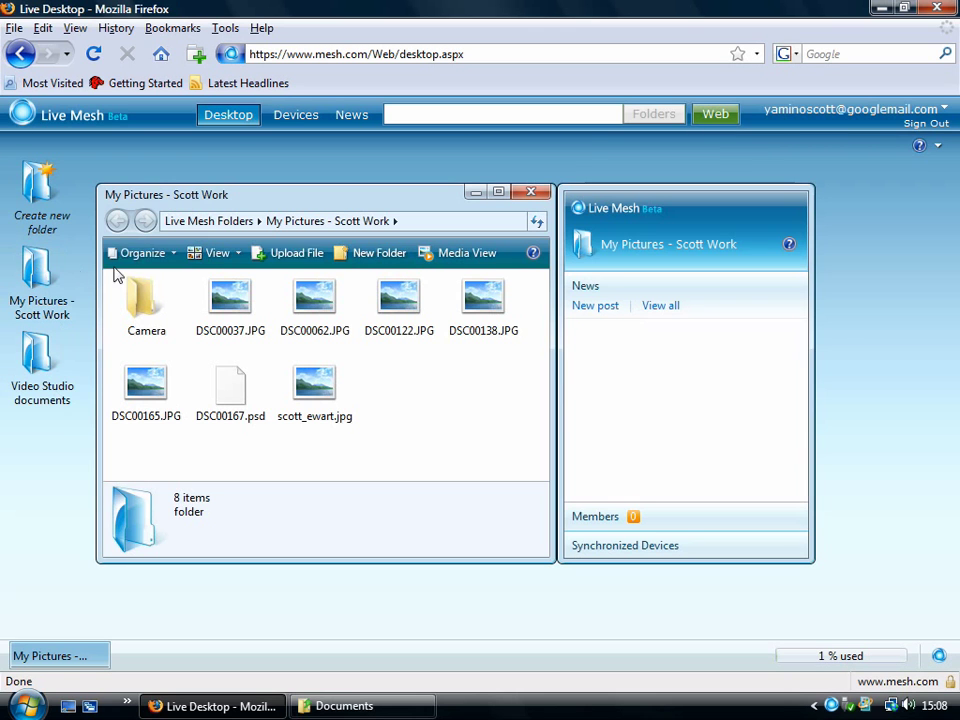